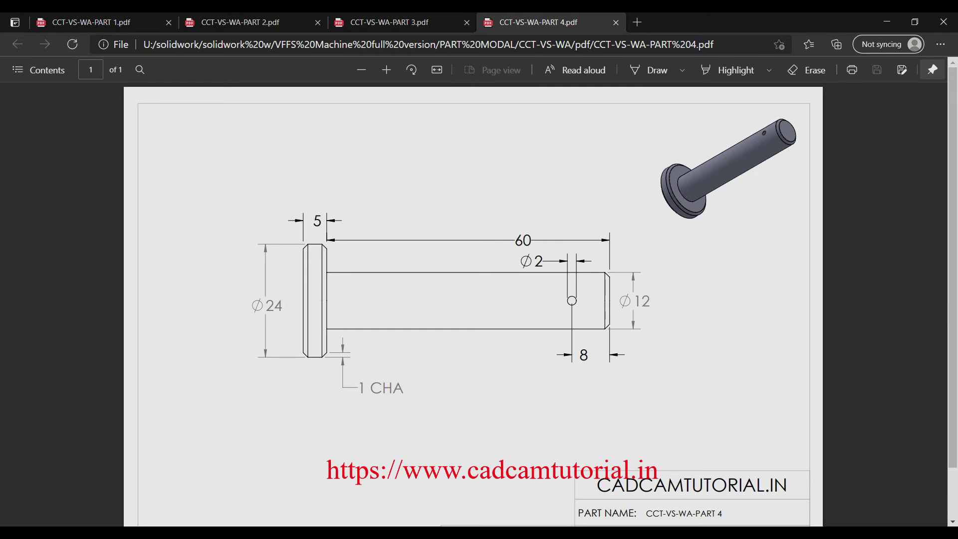
Return to SOLIDWORKS after reviewing the CCT-VS-WA-PART 4 pin drawing in Edge
left_click(330, 479)
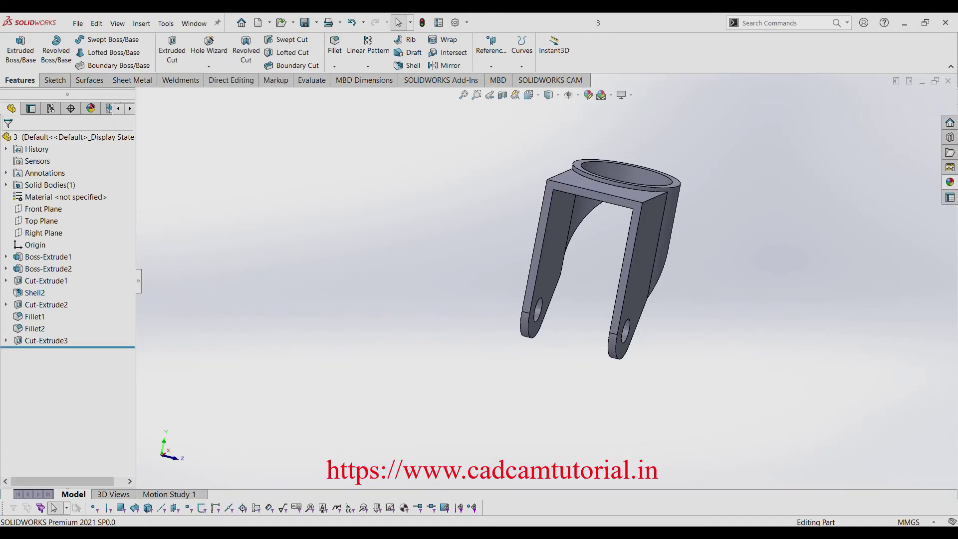
Back out of an accidentally created drawing, closing the help window and sheet size prompt
key("ctrl+n")
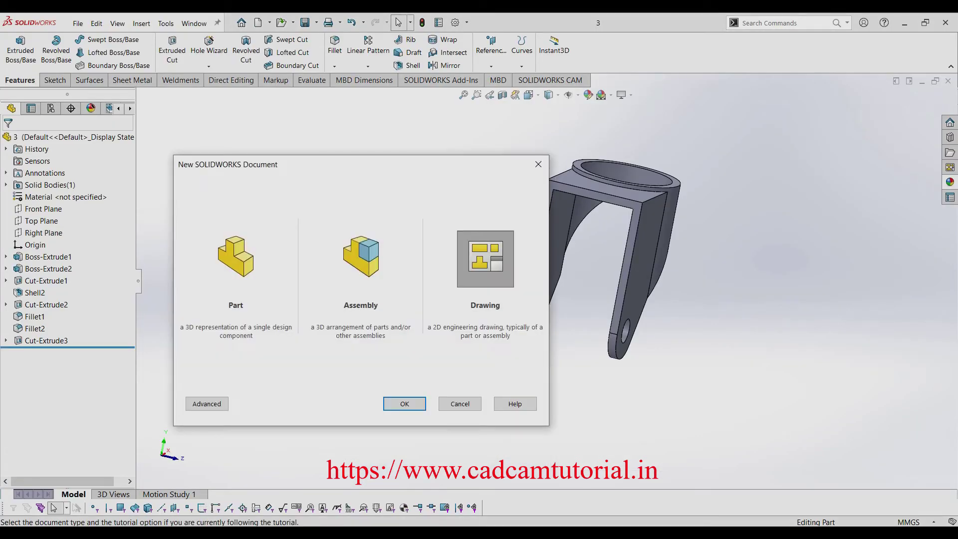
key("Return")
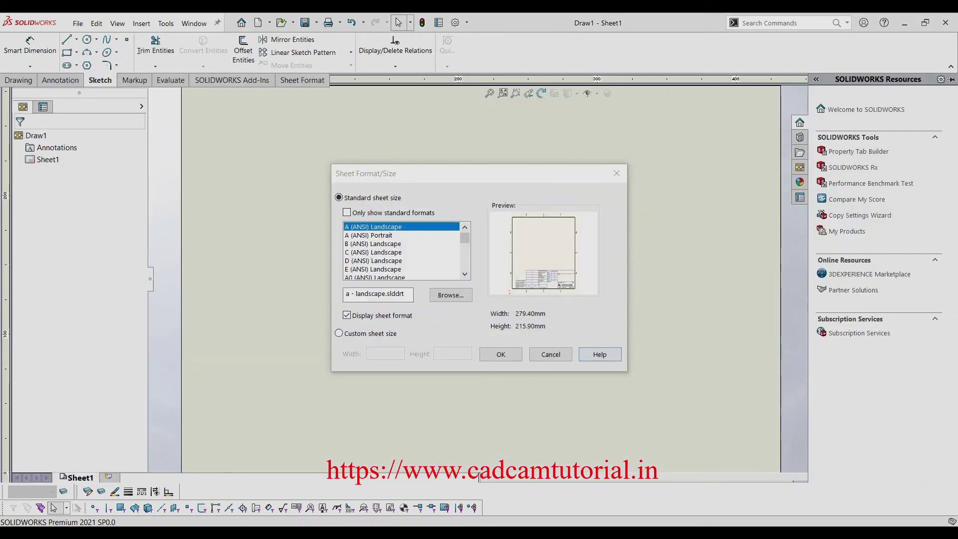
left_click(600, 354)
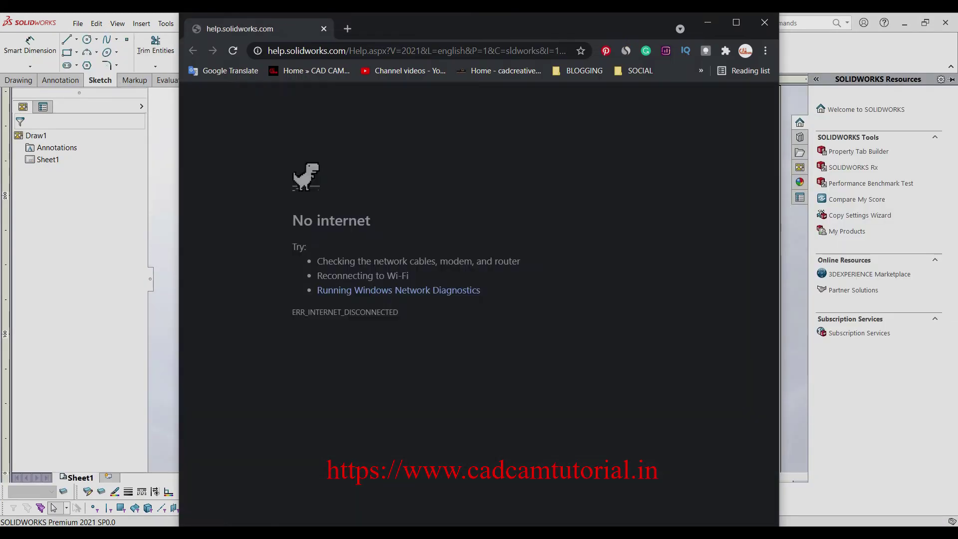
left_click(765, 22)
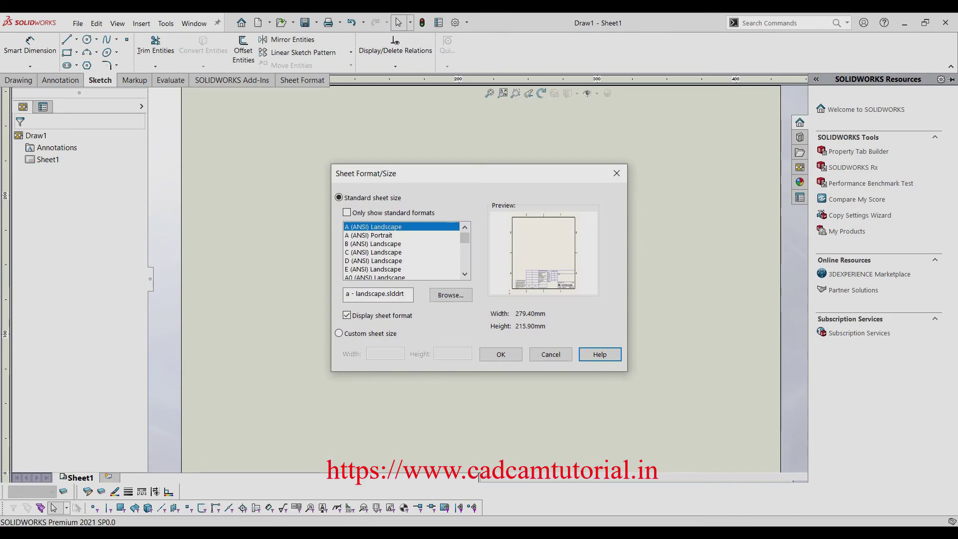
key("Return")
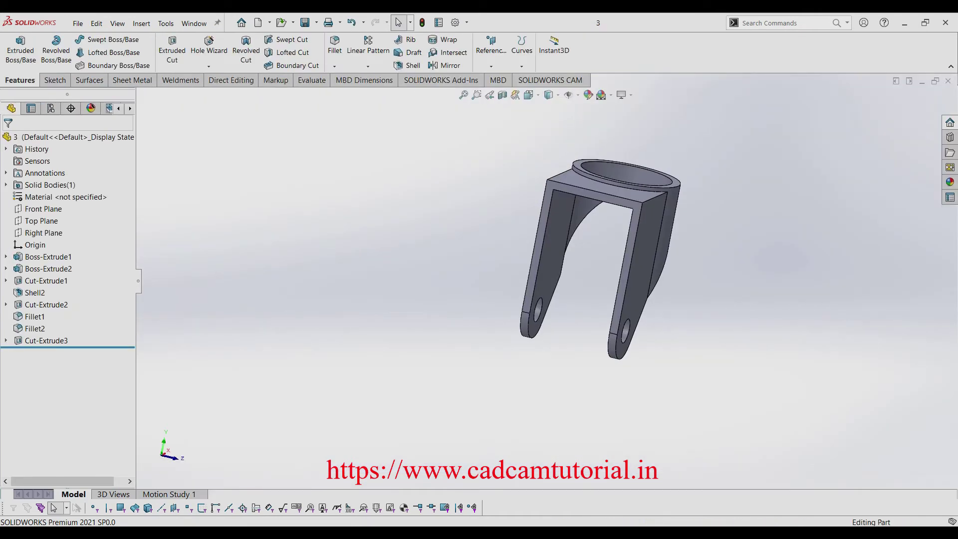
Create a new blank part, Part13, from the Part template
key("ctrl+n")
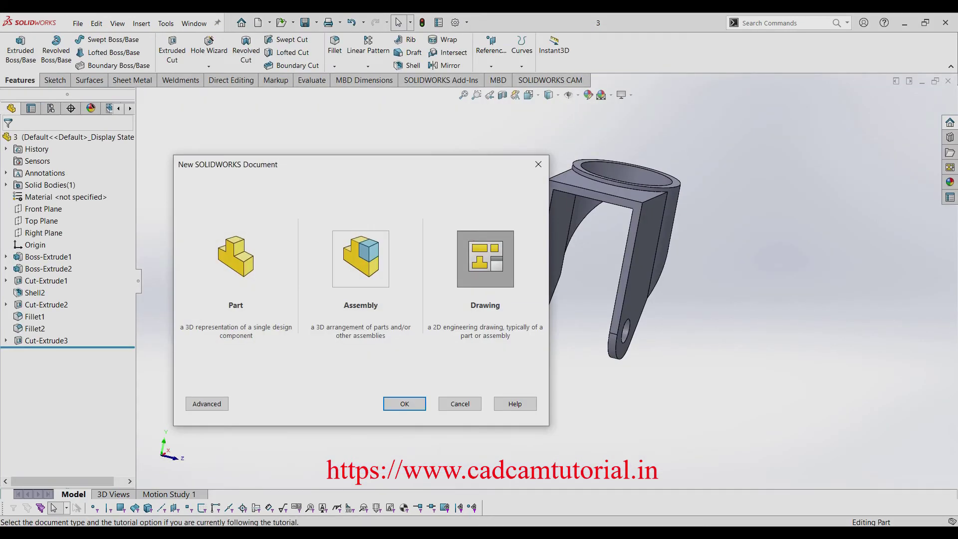
left_click(236, 259)
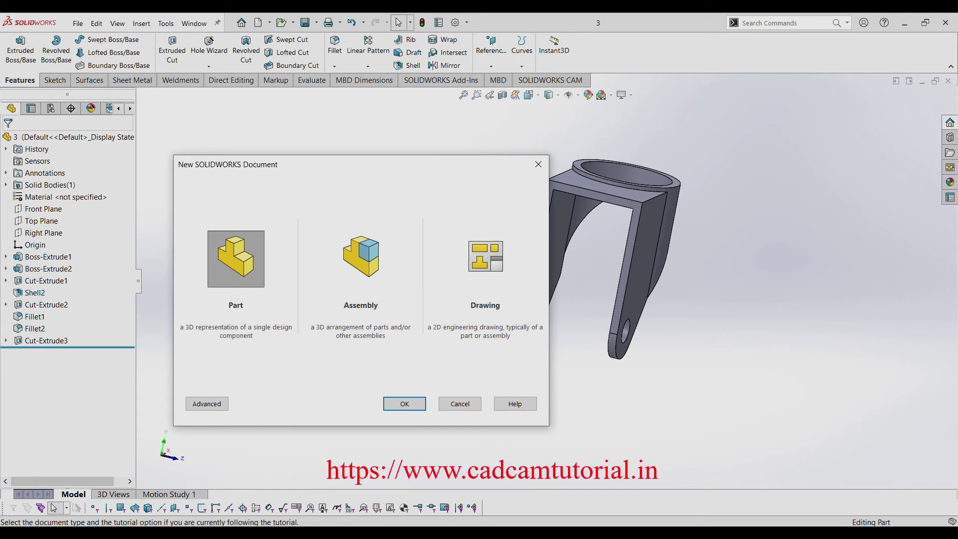
key("Return")
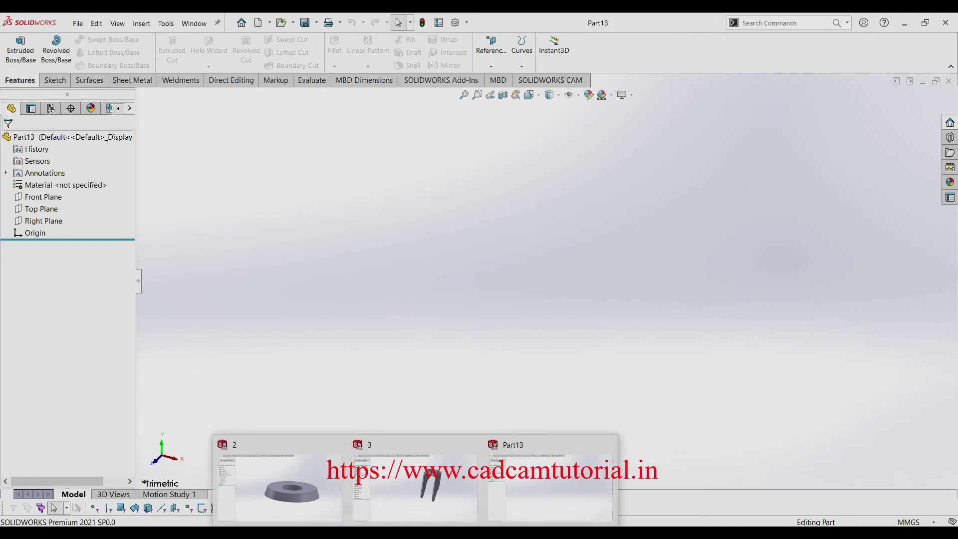
Recheck the pin drawing PDF, then open Sketch1 on Part13's Front Plane
left_click(524, 479)
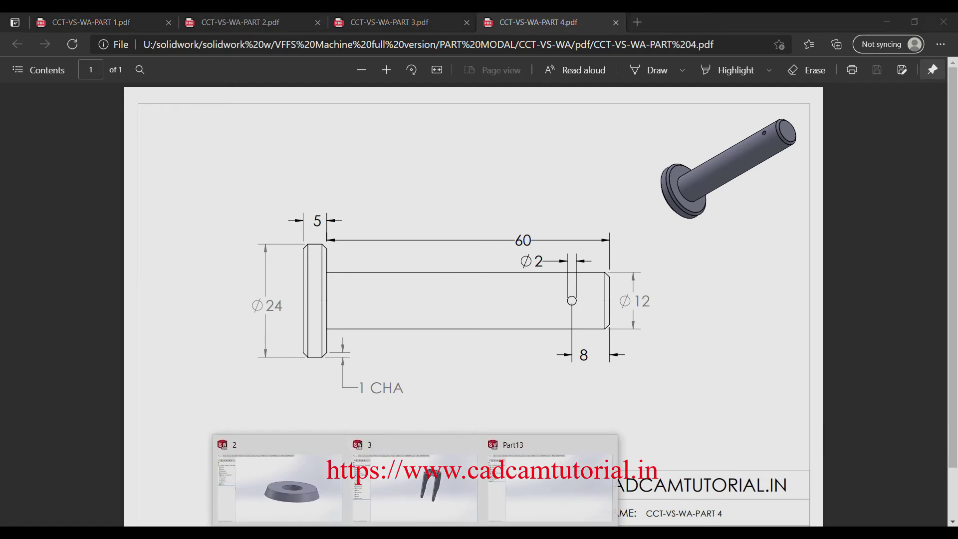
left_click(549, 484)
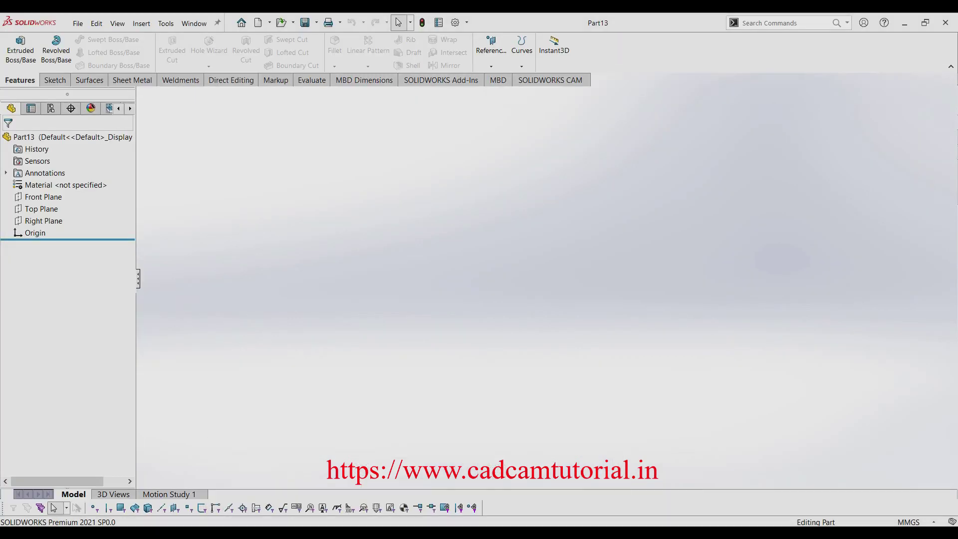
left_click(43, 197)
left_click(44, 197)
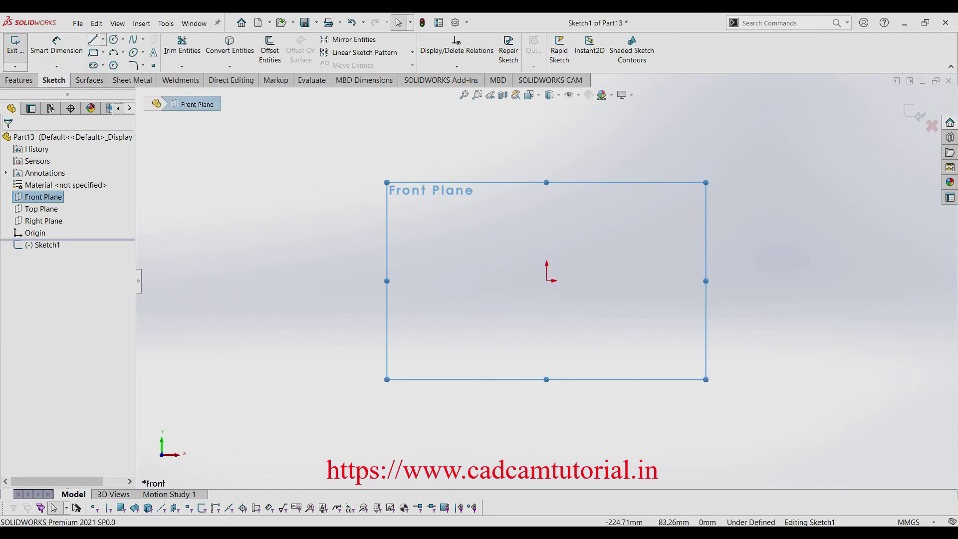
Draw the head outline from the origin, raising its lower-right corner to shaft height
left_click(93, 40)
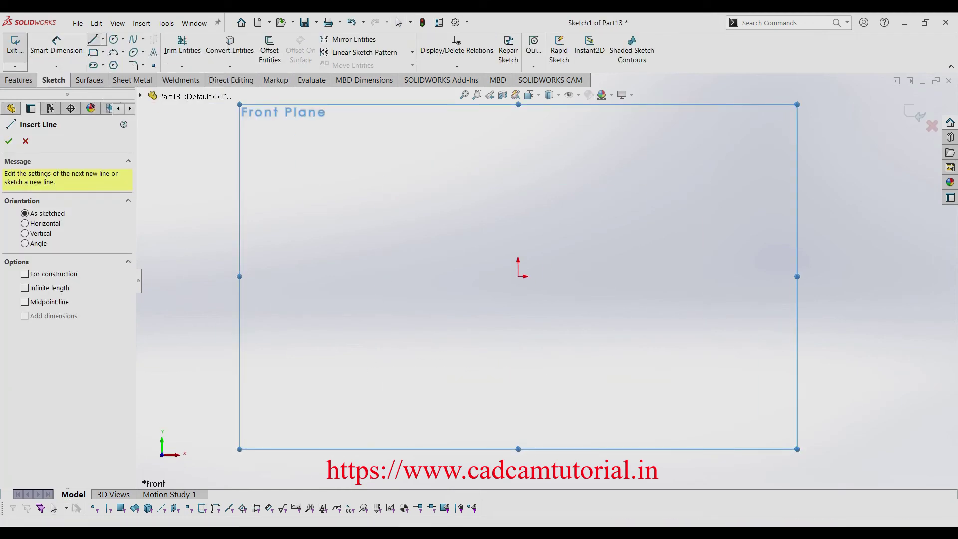
left_click(520, 276)
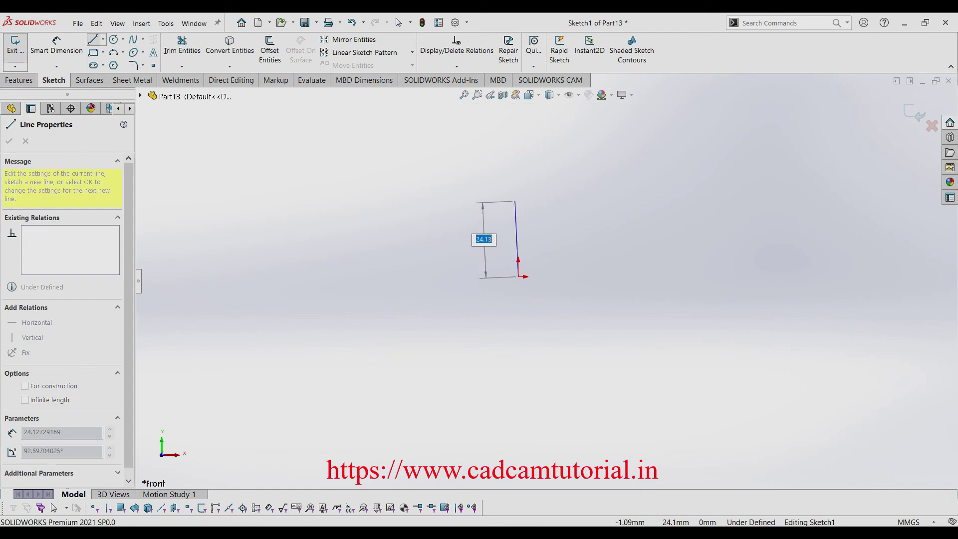
left_click(519, 193)
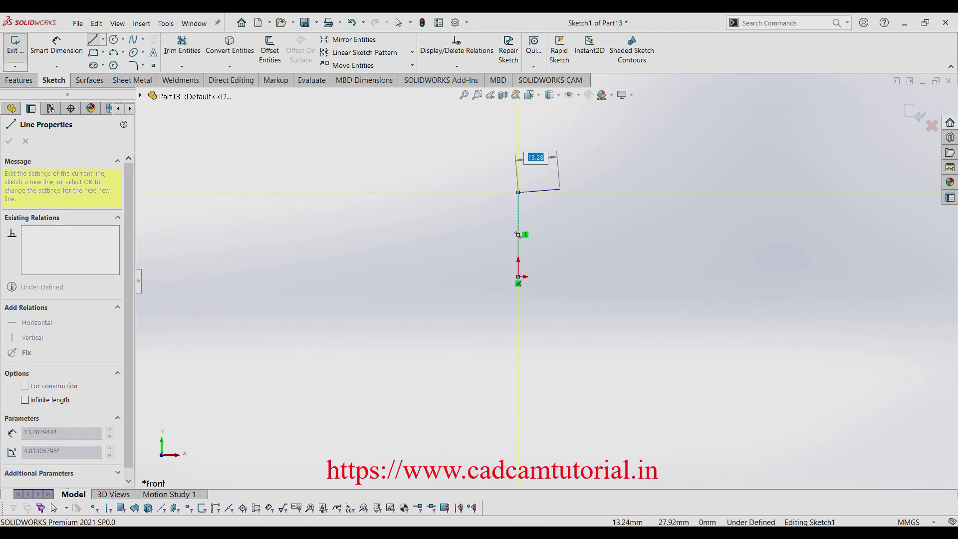
left_click(556, 192)
left_click(556, 277)
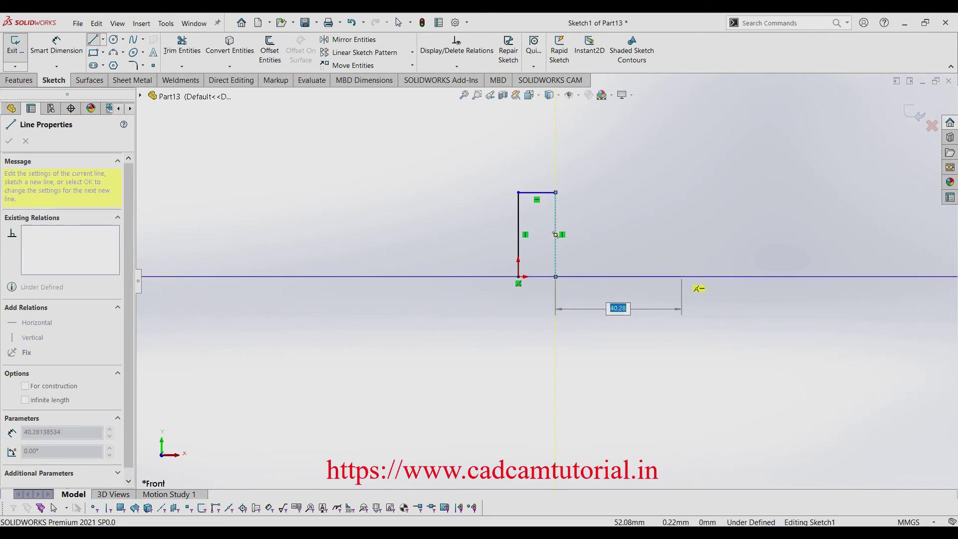
key("Escape")
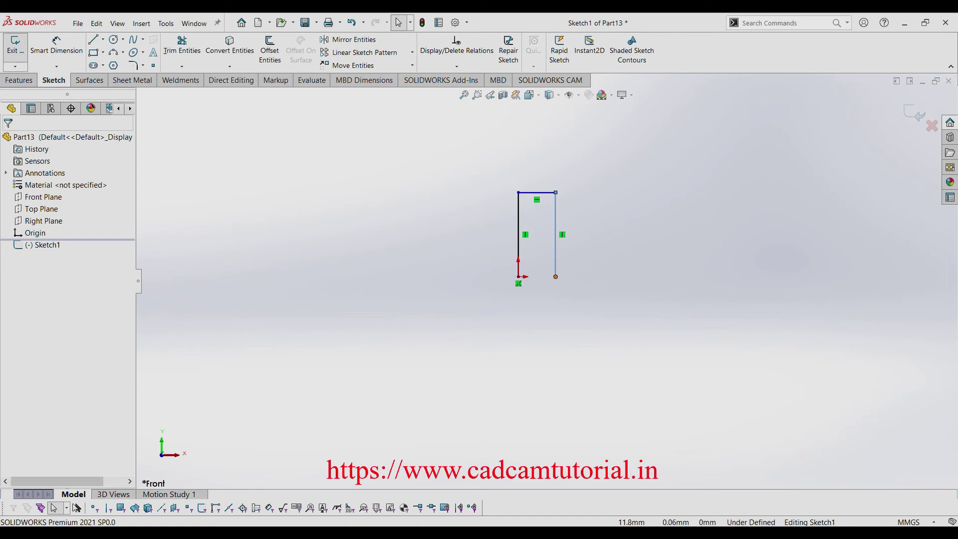
left_click_drag(556, 277, 556, 254)
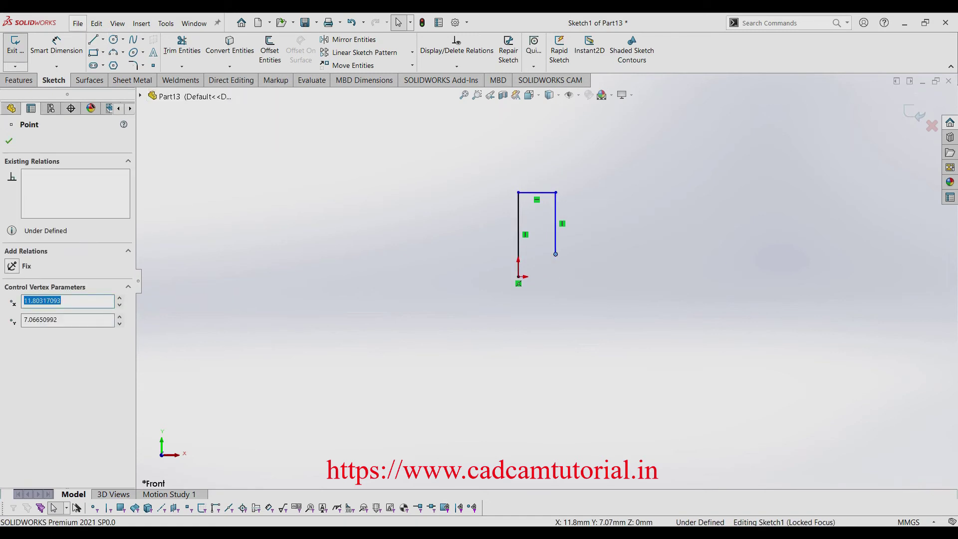
Extend the profile with the shaft's top edge and end edge
left_click(93, 39)
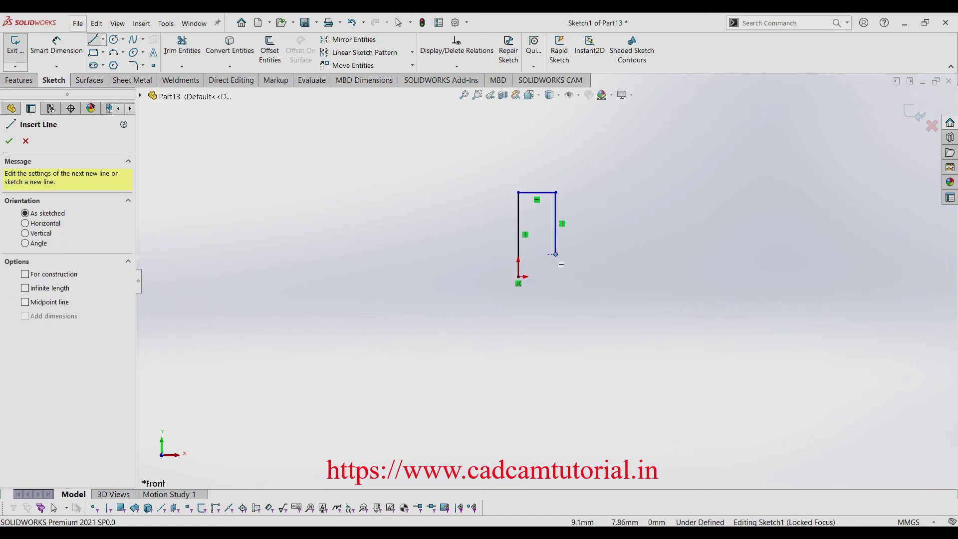
scroll(546, 281, "up", 2)
left_click(553, 263)
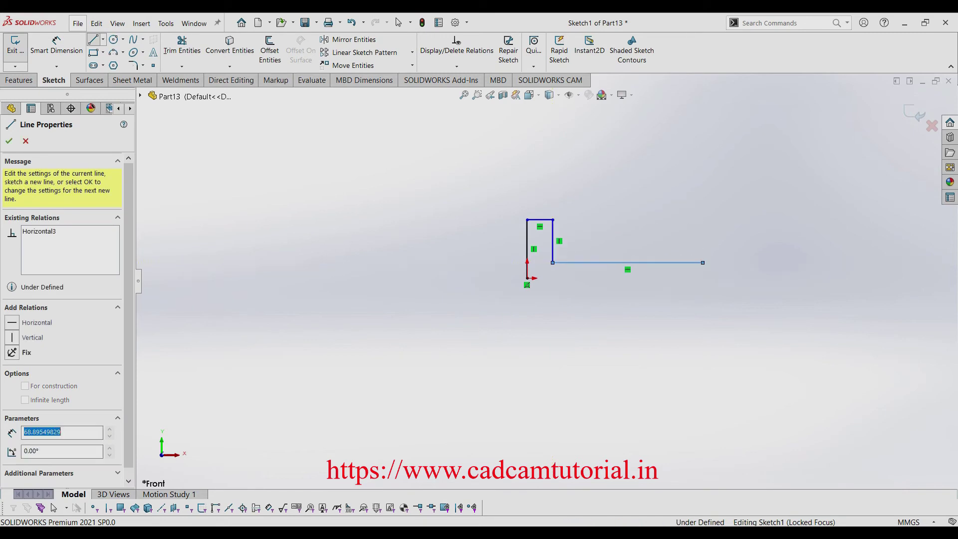
double_click(703, 278)
key("Escape")
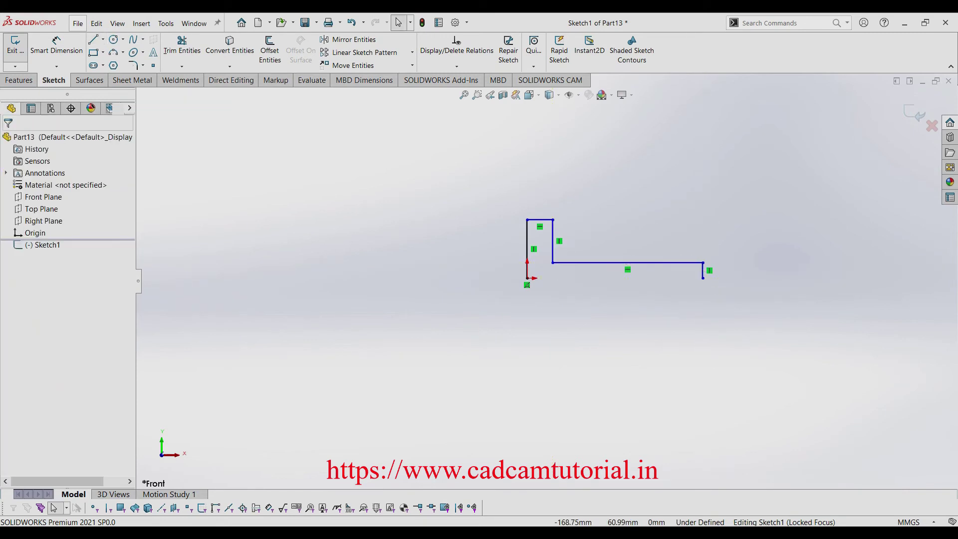
Add a horizontal centerline from the origin along the profile's base
left_click(103, 39)
left_click(114, 77)
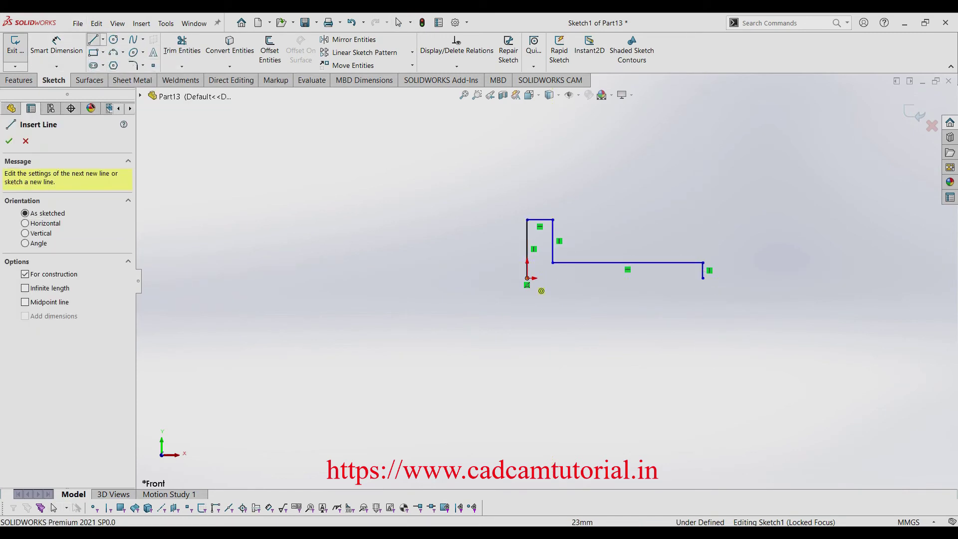
left_click(527, 278)
double_click(702, 278)
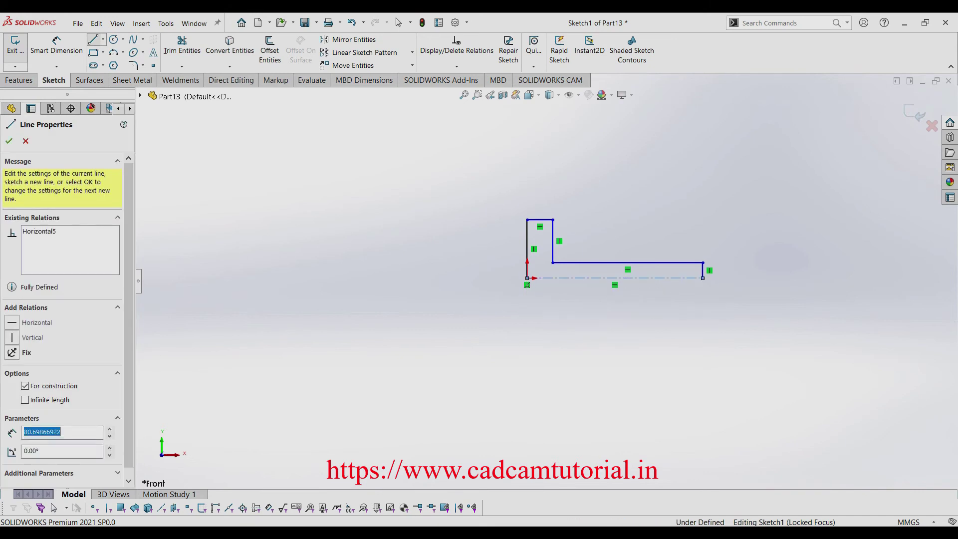
key("Escape")
key("alt+Tab")
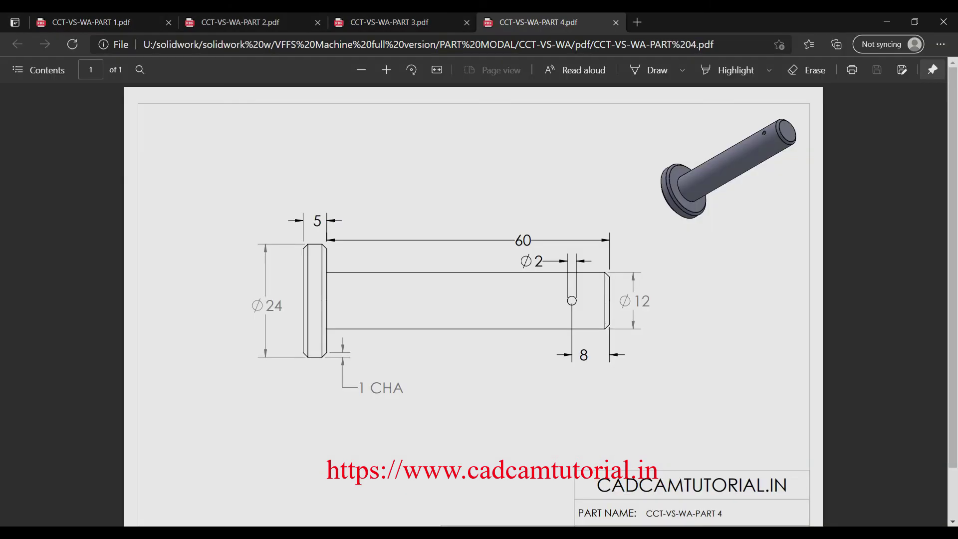
Dimension the head thickness to 5 and the shaft length to 60
key("alt+Tab")
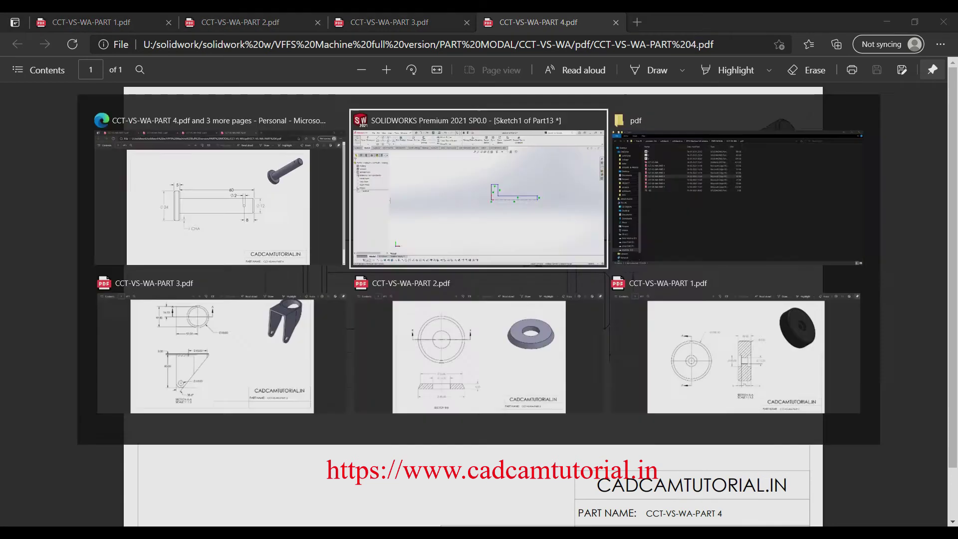
right_click_drag(578, 274, 577, 230)
left_click(540, 220)
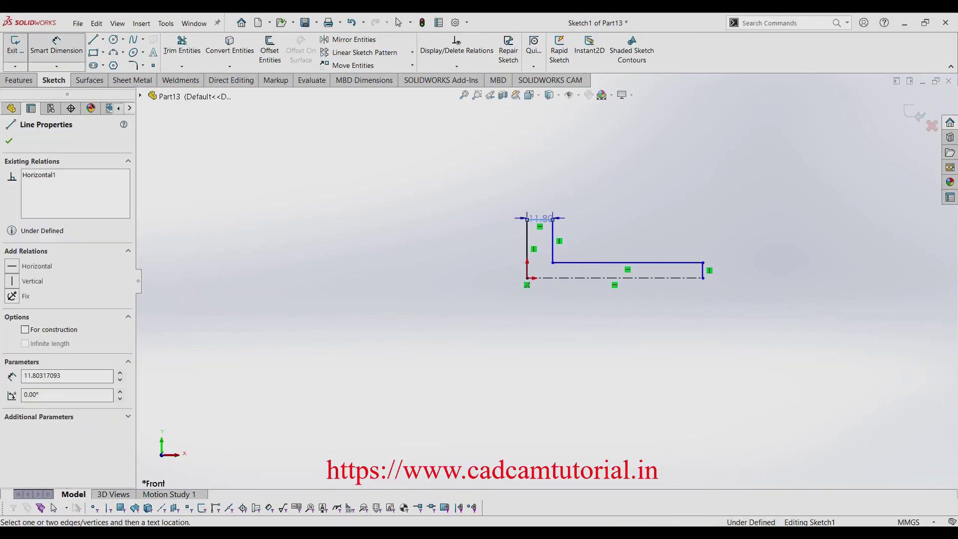
left_click(540, 195)
type("5")
key("Return")
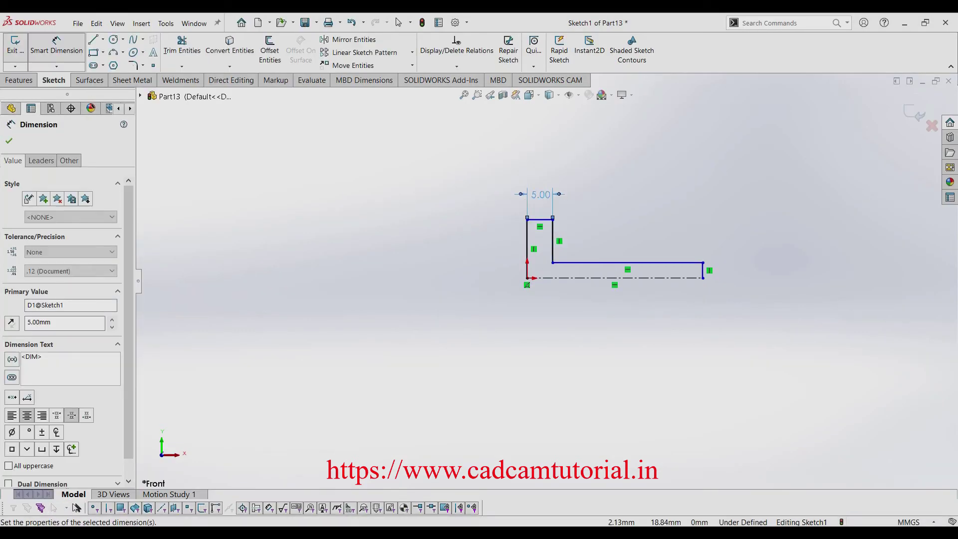
left_click(628, 263)
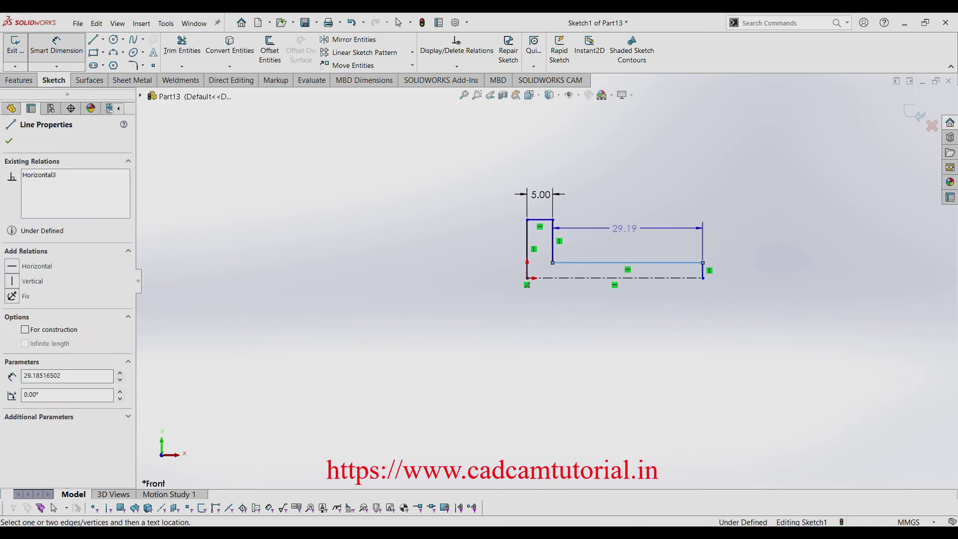
left_click(624, 228)
type("60")
key("Return")
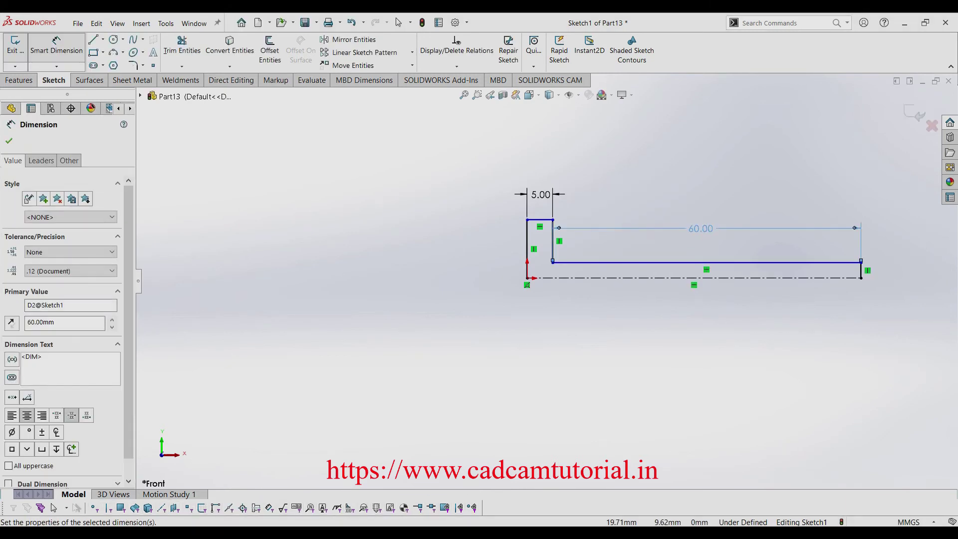
Add the Ø24 head diameter about the centerline and the shaft diameter dimension
key("alt+Tab")
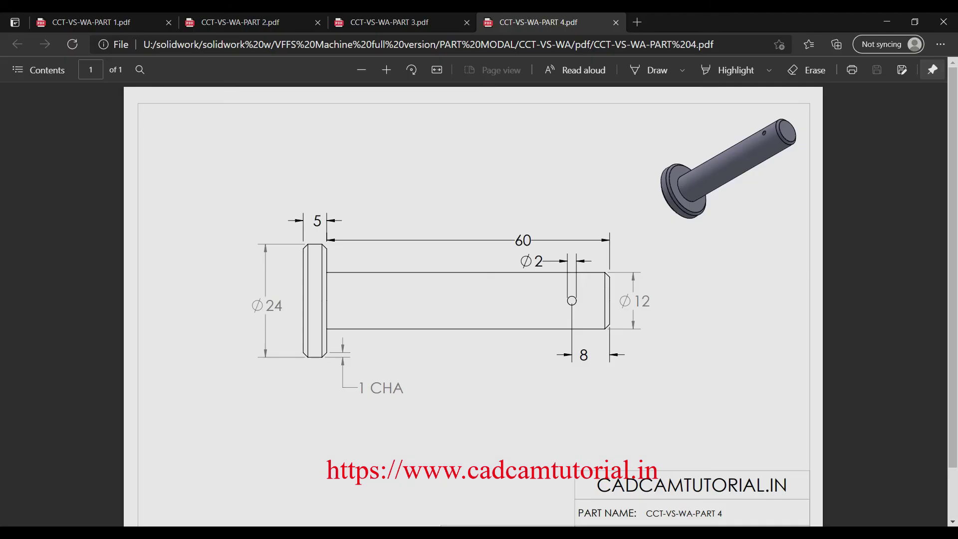
key("alt+Tab")
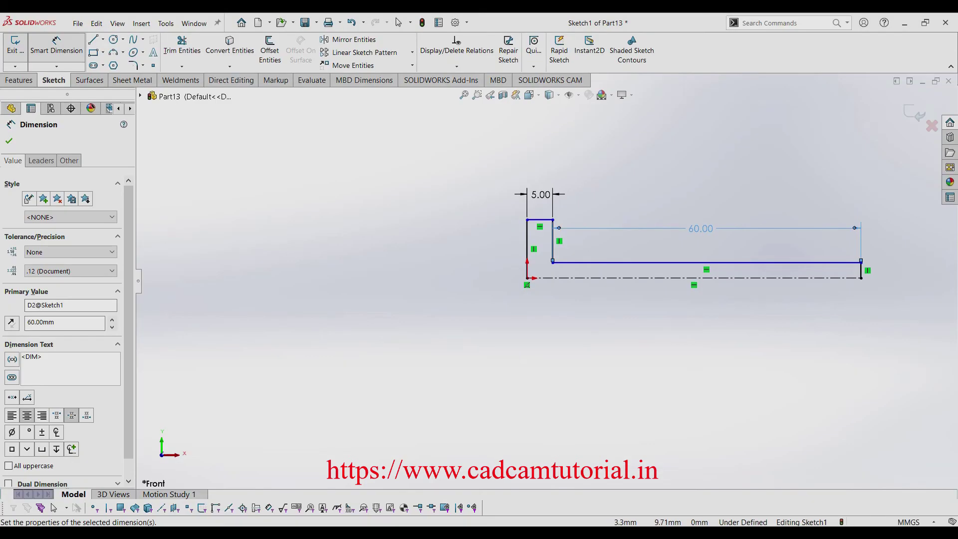
left_click(540, 220)
left_click(536, 278)
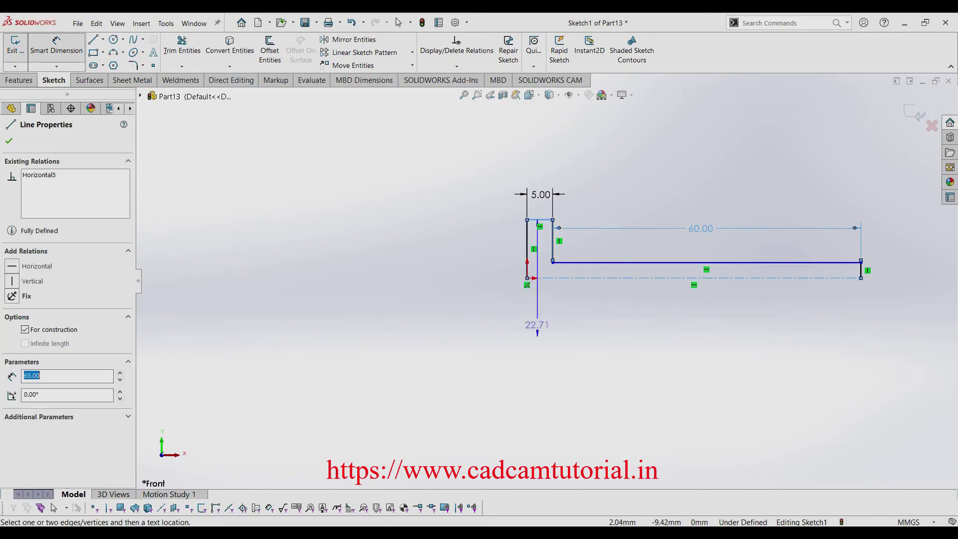
left_click(535, 333)
type("24")
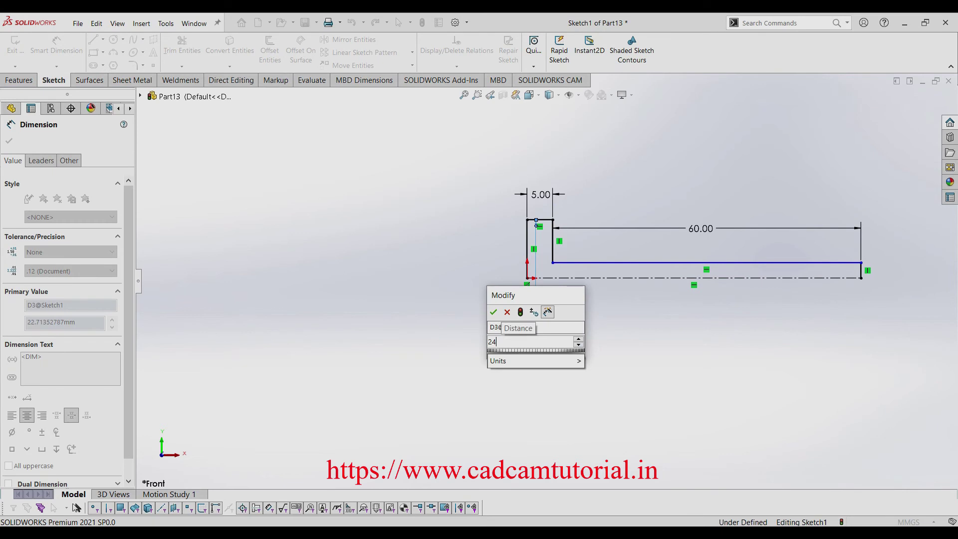
key("Return")
left_click(614, 259)
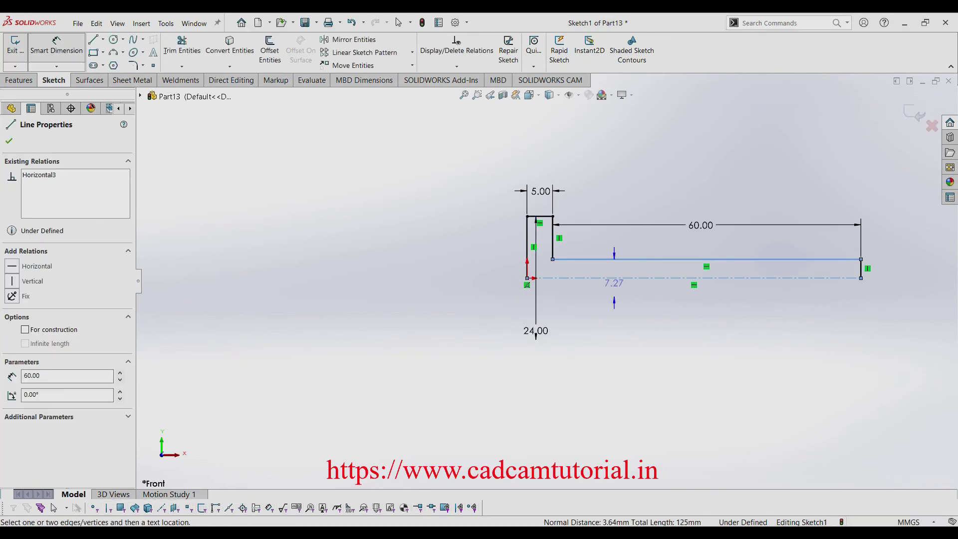
left_click(644, 321)
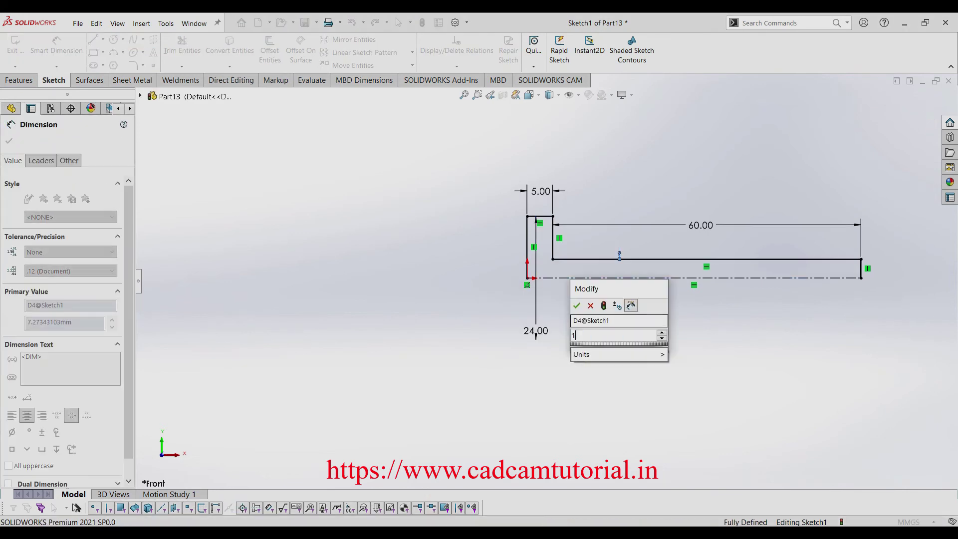
key("Return")
key("alt+Tab")
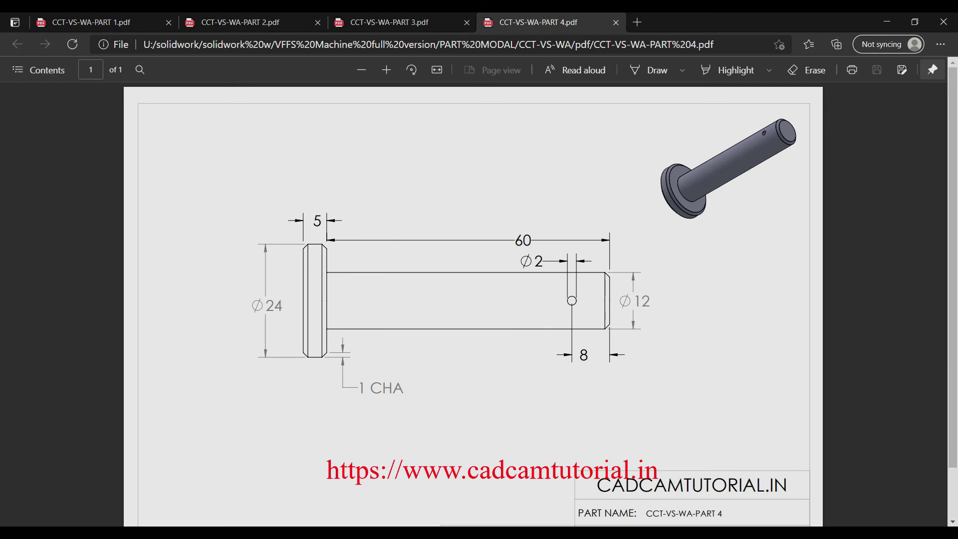
Return from the pin drawing to the fully defined Sketch1 with its 12.00 shaft diameter
key("alt+Tab")
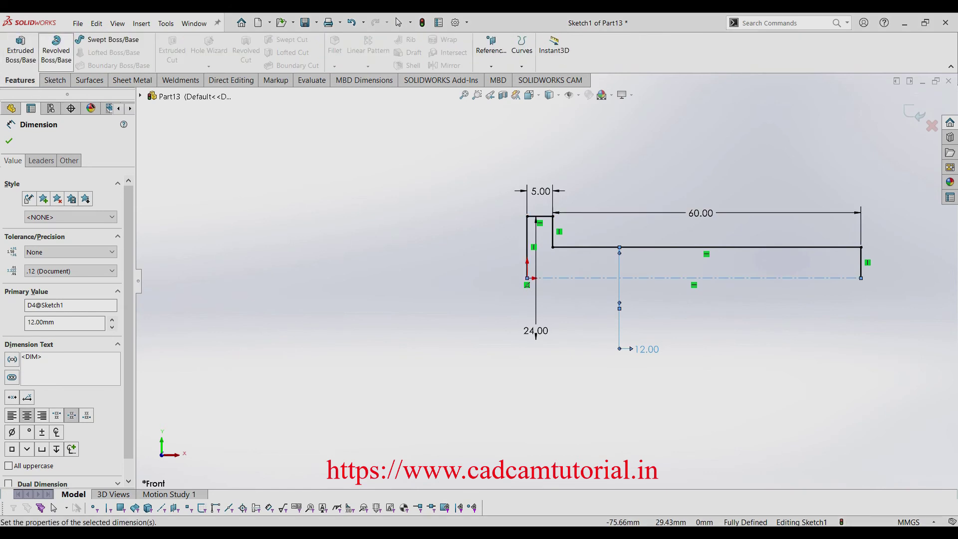
Revolve Sketch1 360° Blind about the centerline into Revolve1, viewed from the front
left_click(56, 50)
left_click(509, 282)
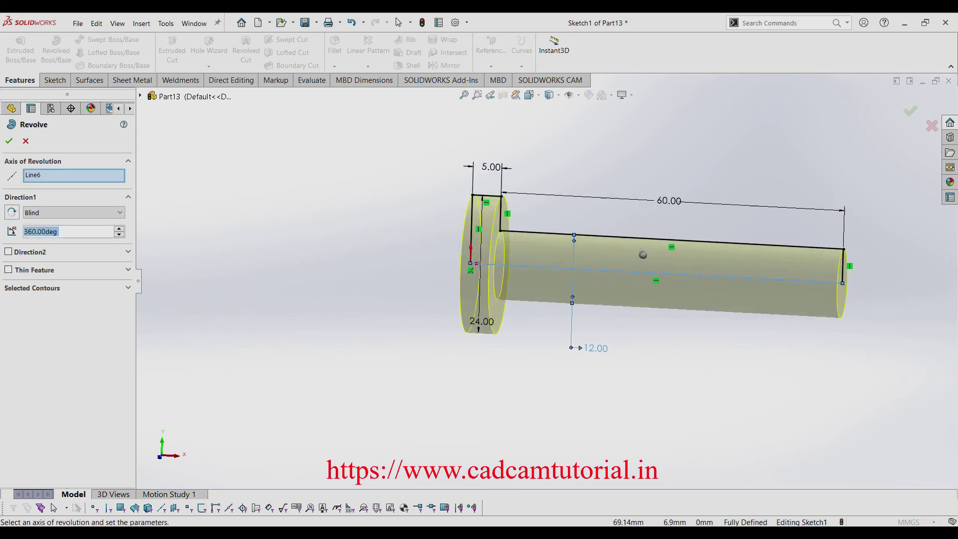
left_click(9, 141)
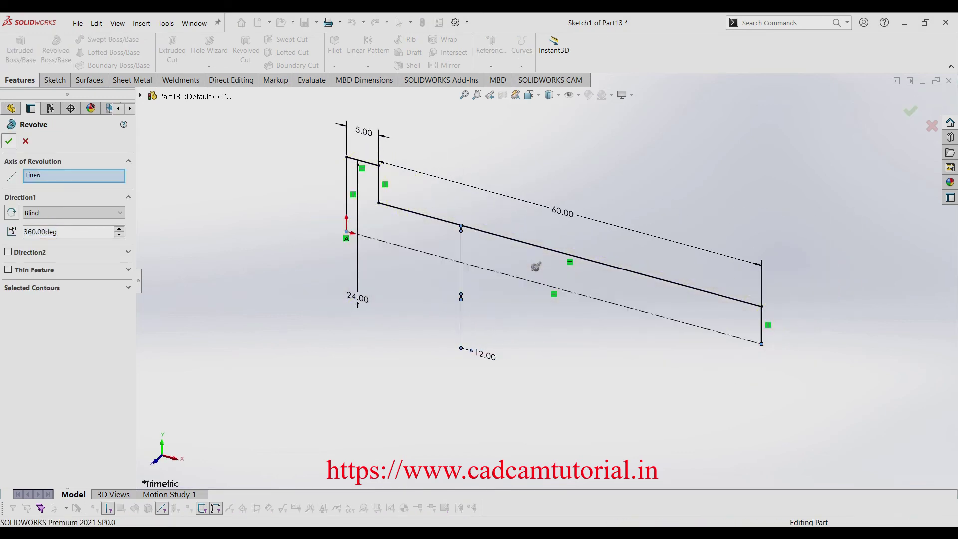
key("ctrl+1")
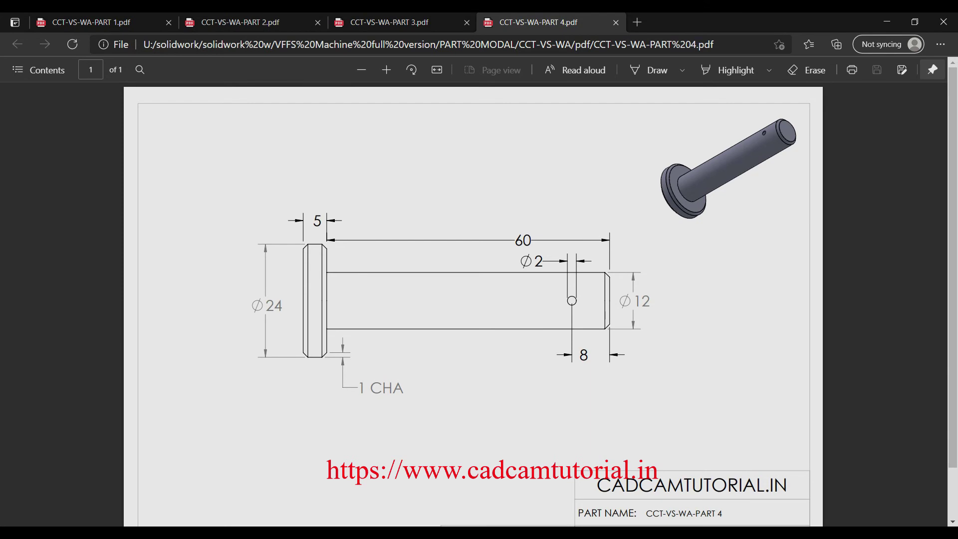
Zoom in on the drawing's Ø2 cross hole, 8 from the end, and 1 mm chamfers
scroll(586, 298, "up", 3, "ctrl")
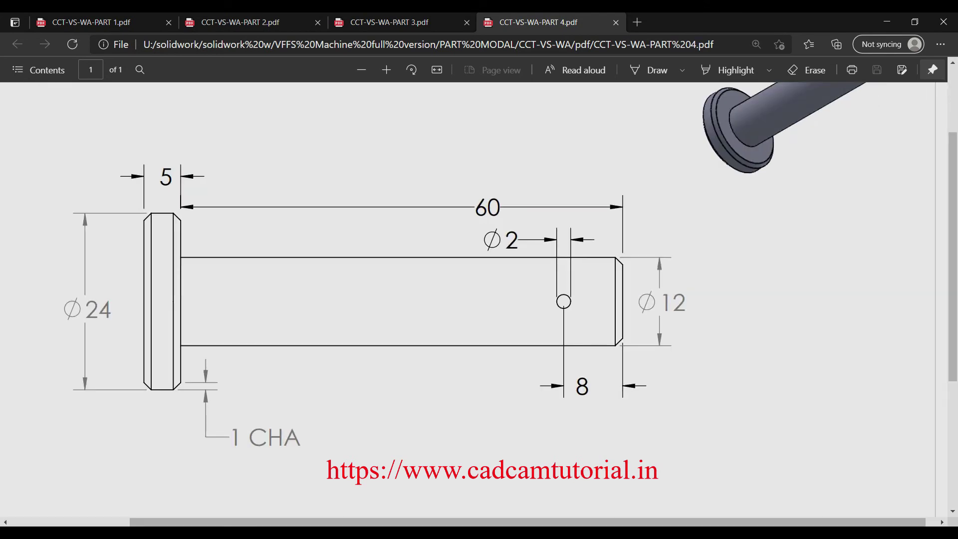
scroll(480, 300, "down", 3, "ctrl")
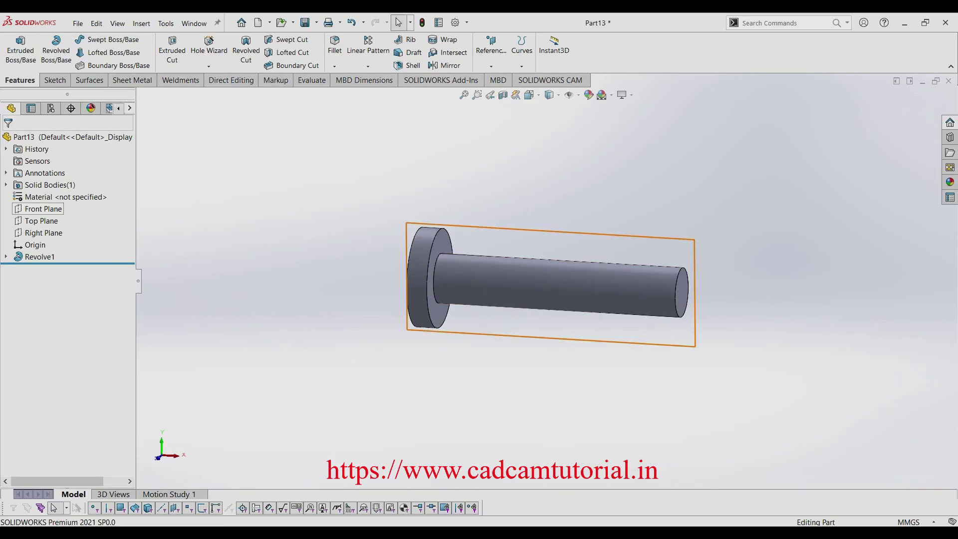
Start Sketch2 on the front plane and draw a circle near the shaft end
left_click(43, 209)
left_click(75, 196)
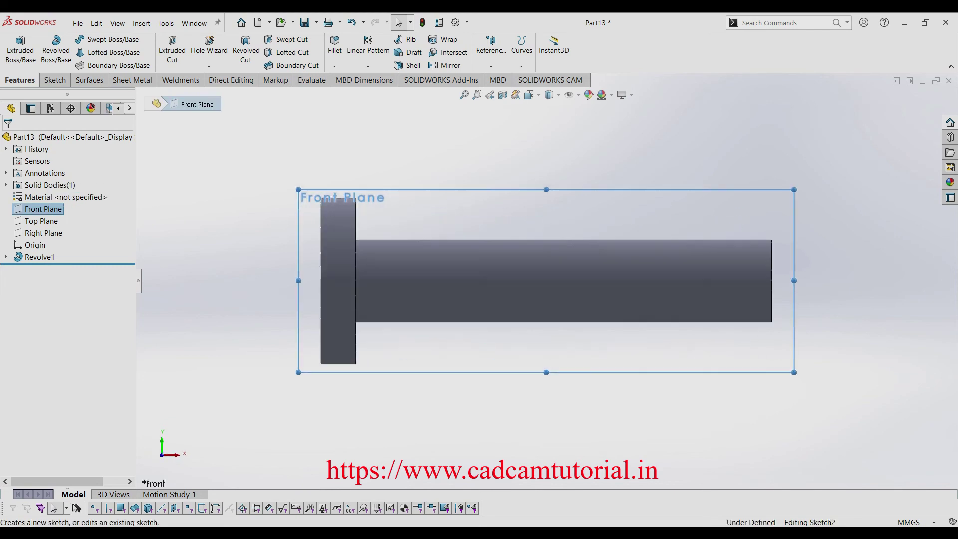
left_click(114, 39)
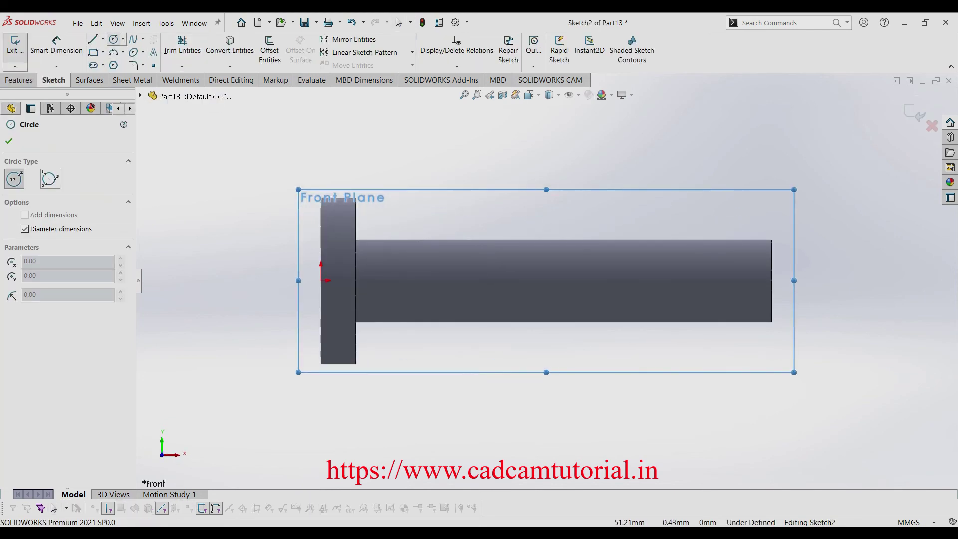
left_click(683, 280)
key("Escape")
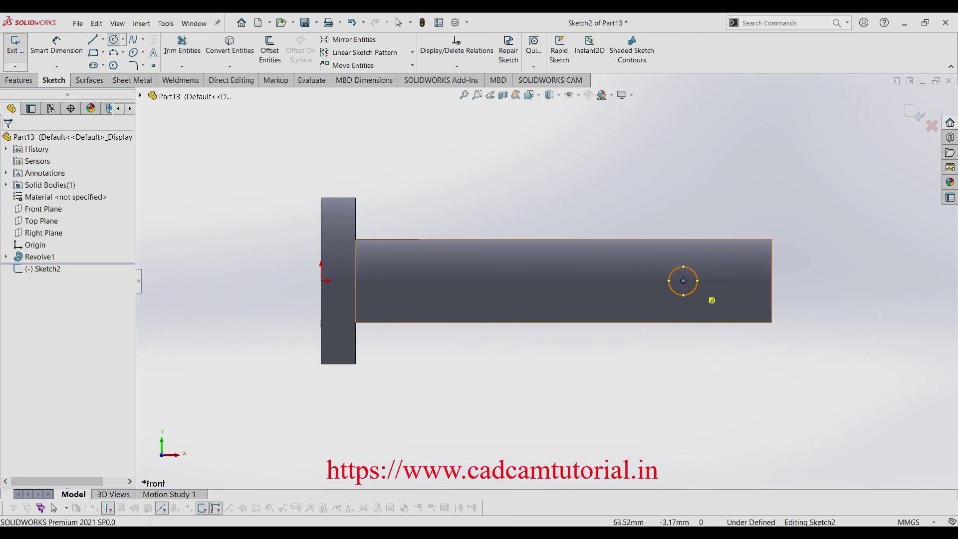
Dimension the circle centre 8 from the shaft end and the circle to Ø2
left_click(57, 45)
left_click(683, 281)
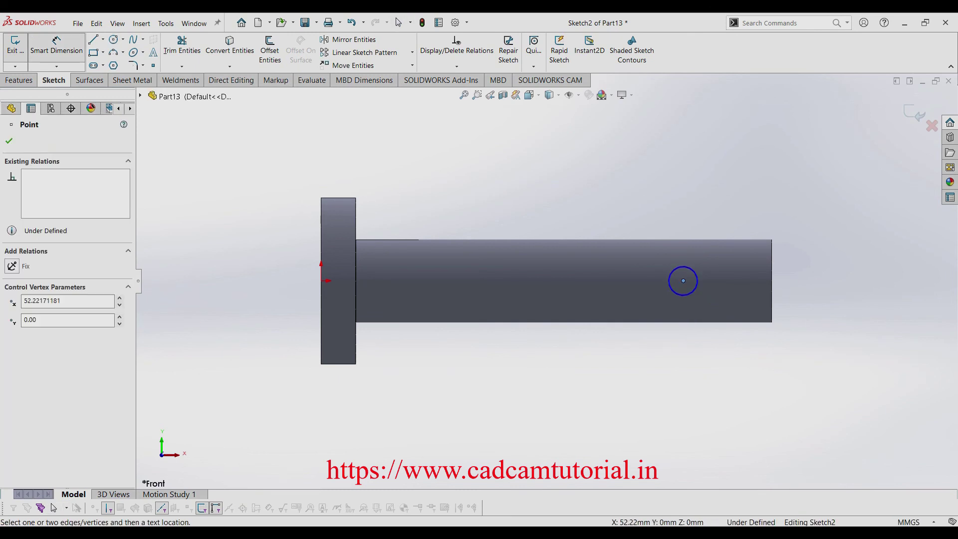
left_click(772, 286)
left_click(739, 215)
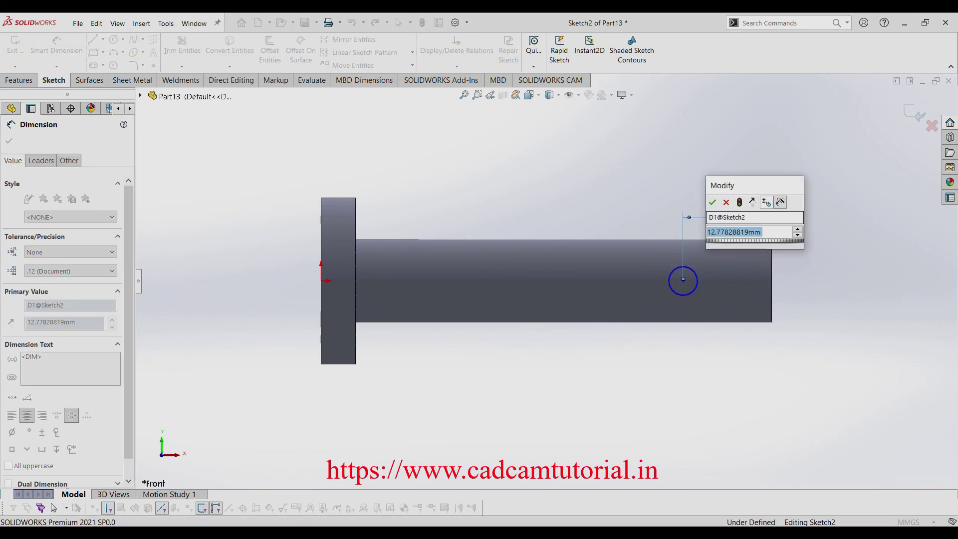
key("Return")
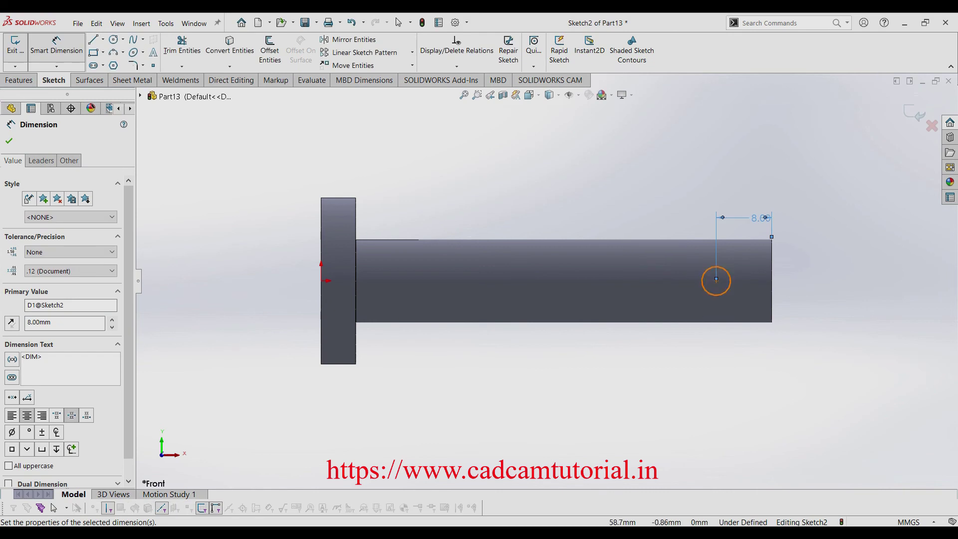
left_click(746, 389)
type("2")
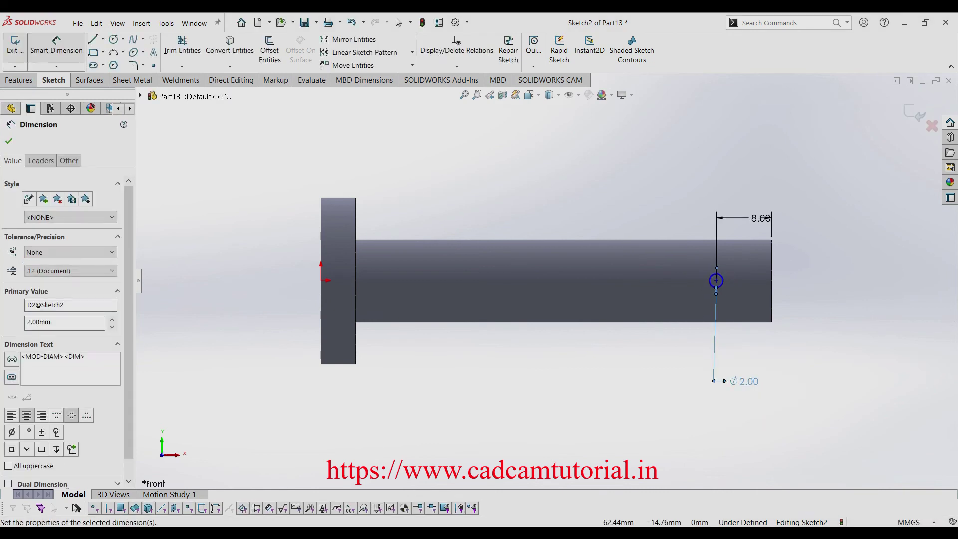
key("Return")
Add a Horizontal relation between the origin and the hole centre
left_click(35, 244)
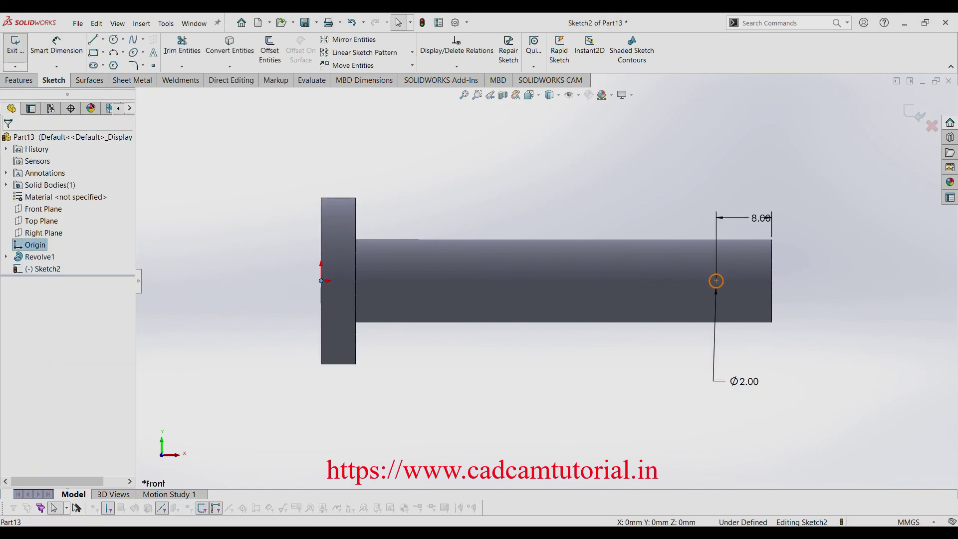
left_click(716, 281, "ctrl")
left_click(12, 317)
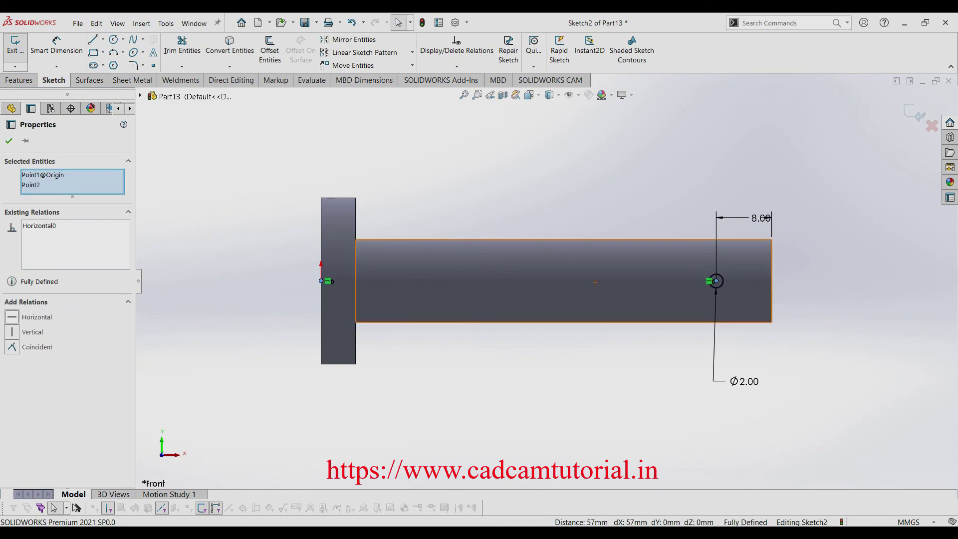
left_click(9, 141)
left_click(19, 80)
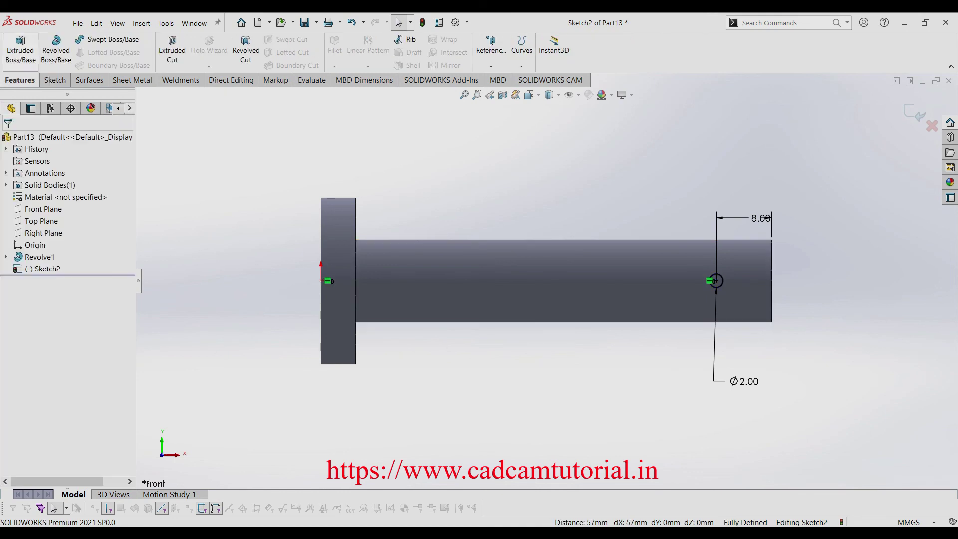
Extrude-cut the Ø2 circle Through All – Both, creating Cut-Extrude1 across the shaft
left_click(172, 49)
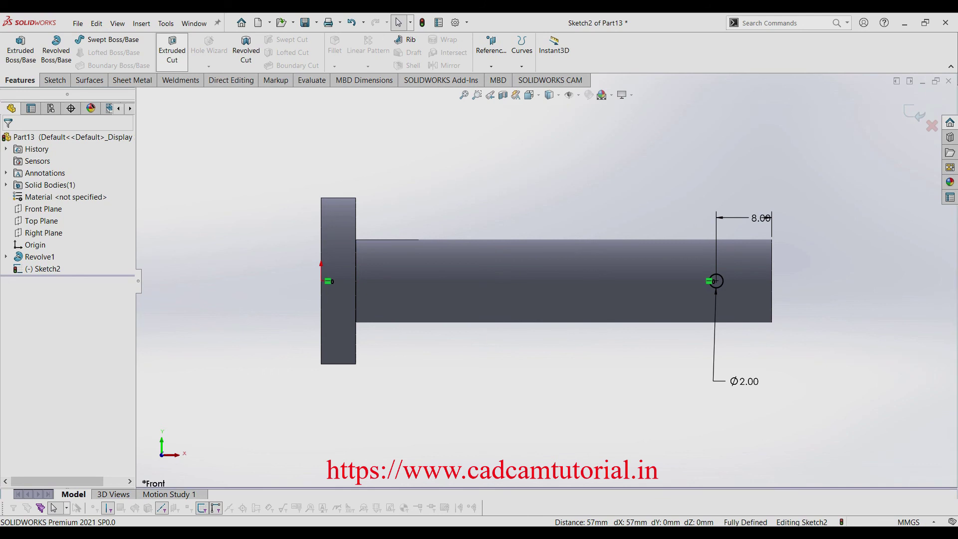
left_click(74, 210)
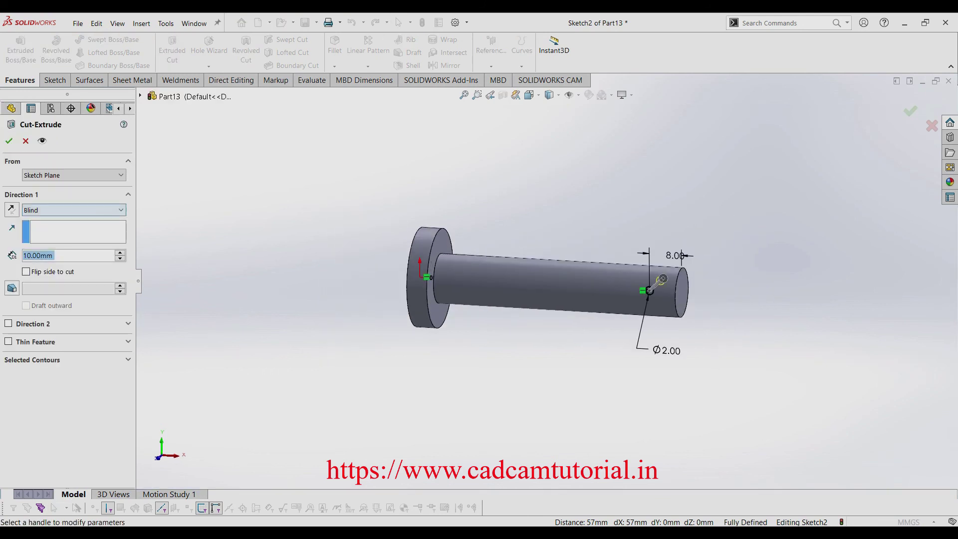
left_click(50, 238)
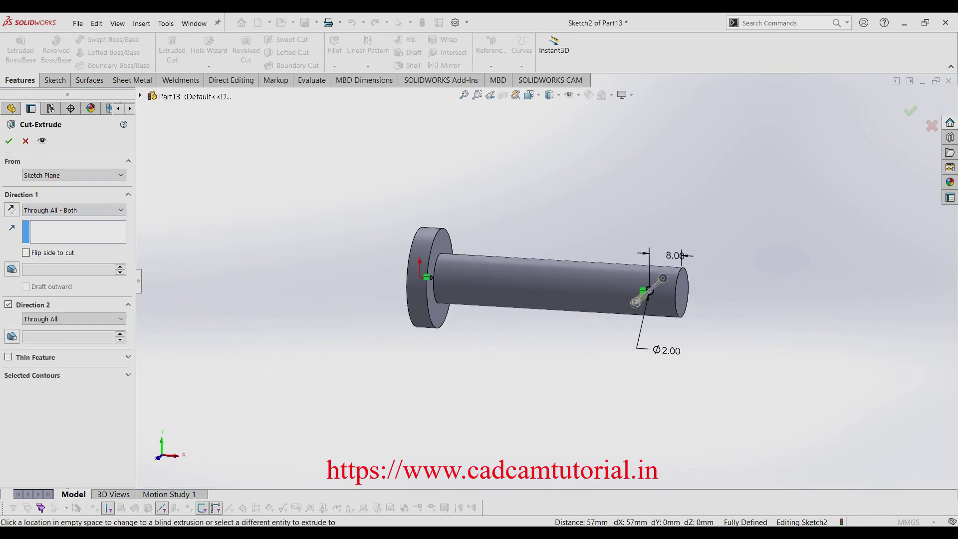
left_click(8, 141)
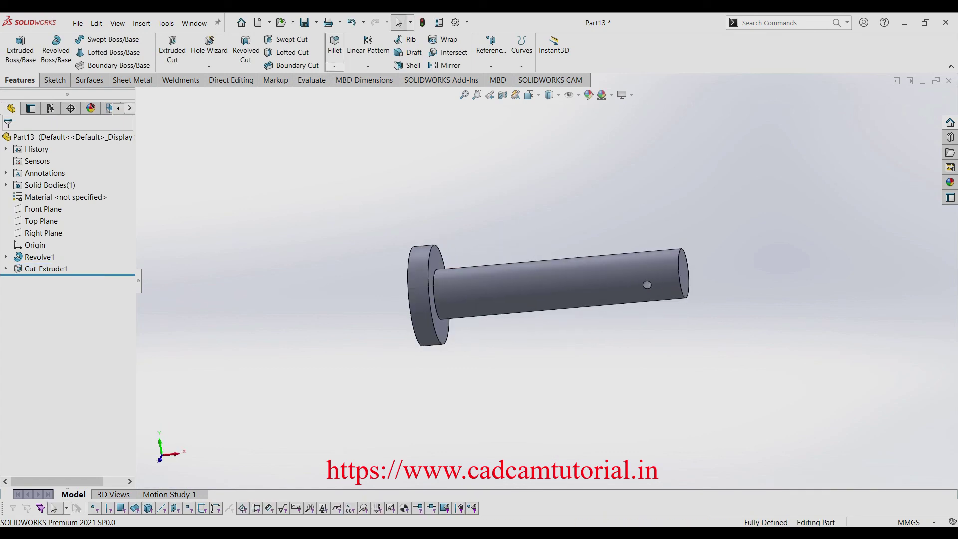
left_click(334, 66)
Start a chamfer and select the head's circular edge, clearing a wrongly picked edge
left_click(357, 90)
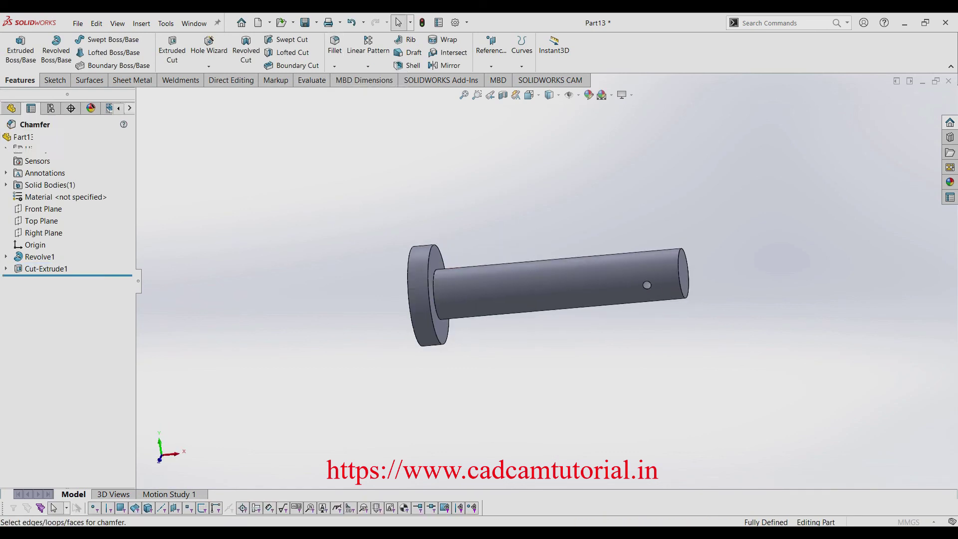
left_click(439, 289)
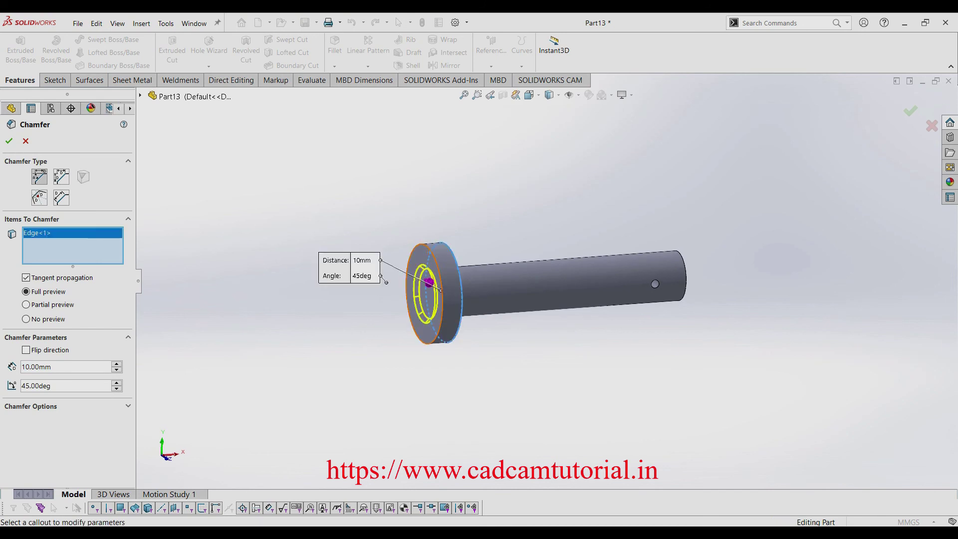
right_click(120, 239)
left_click(170, 248)
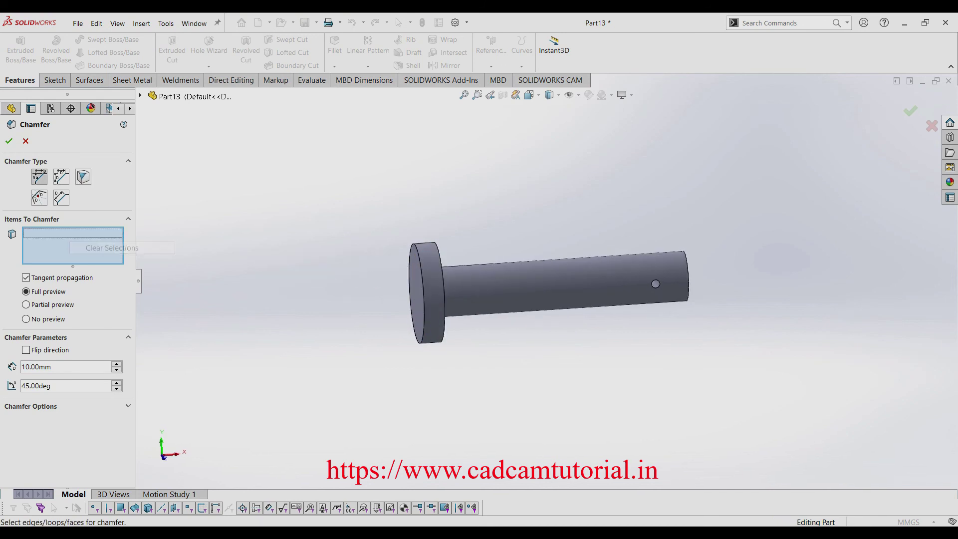
scroll(378, 259, "down", 3)
left_click(436, 320)
middle_click_drag(550, 300, 624, 299)
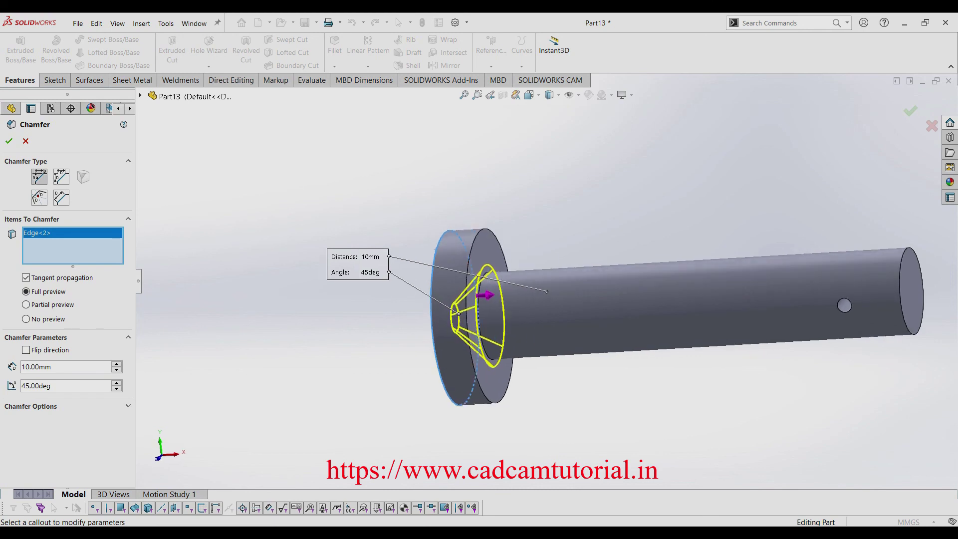
Set the chamfer distance to 1 mm, add the other head edge and shaft end edge, and accept
double_click(36, 367)
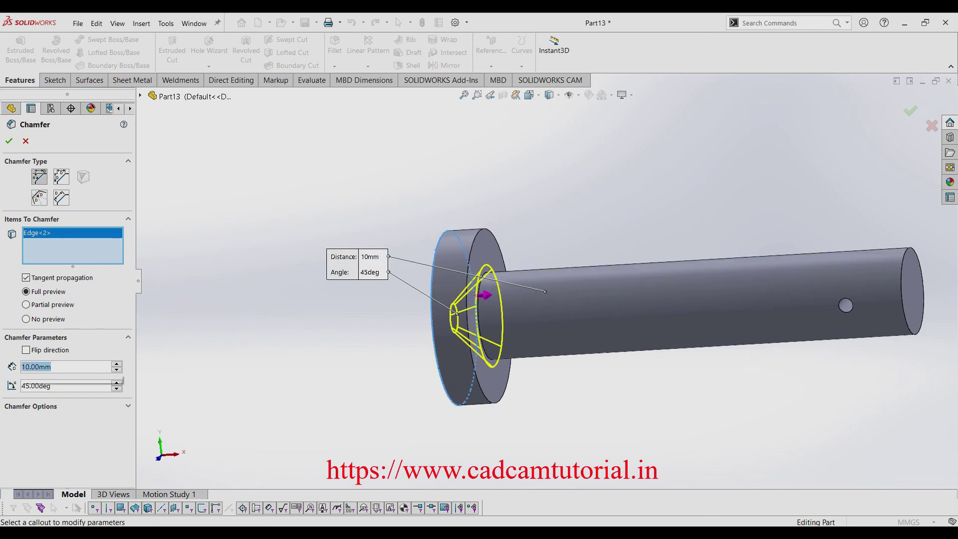
type("1.")
key("BackSpace")
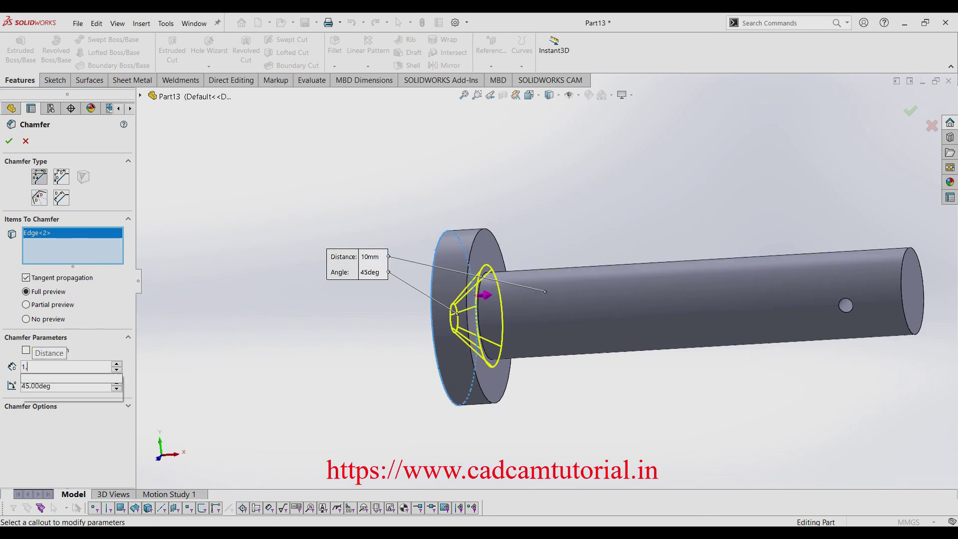
key("Return")
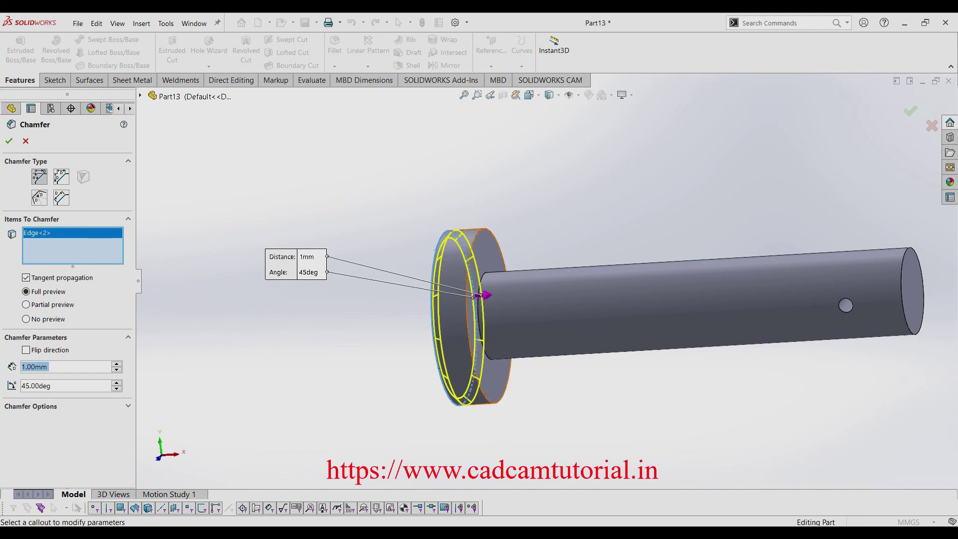
left_click(473, 254)
middle_click_drag(473, 253, 504, 254)
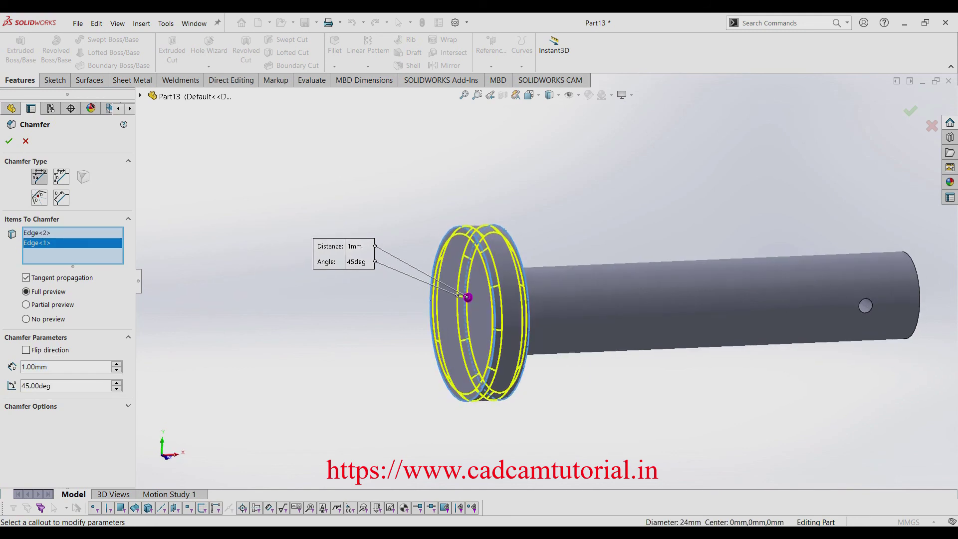
middle_click_drag(476, 298, 505, 299)
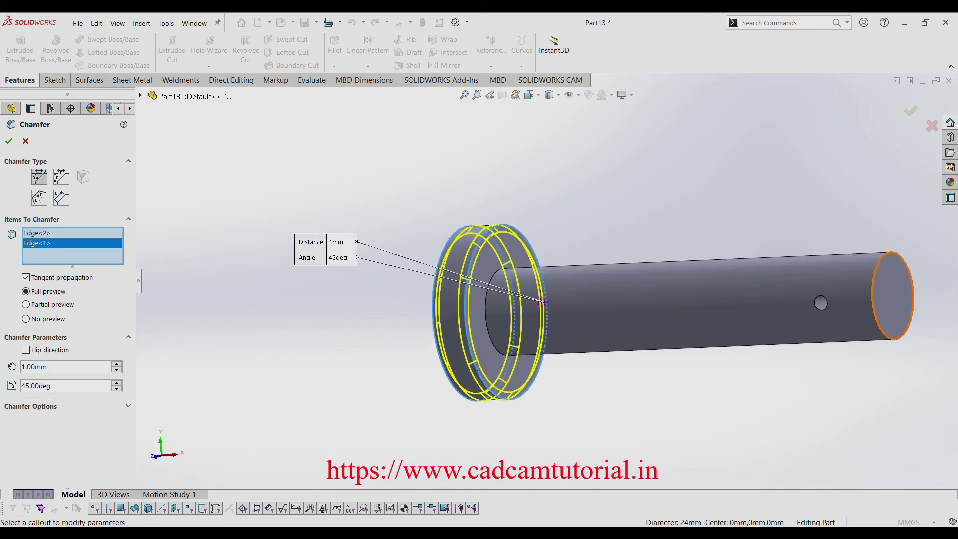
left_click(908, 291)
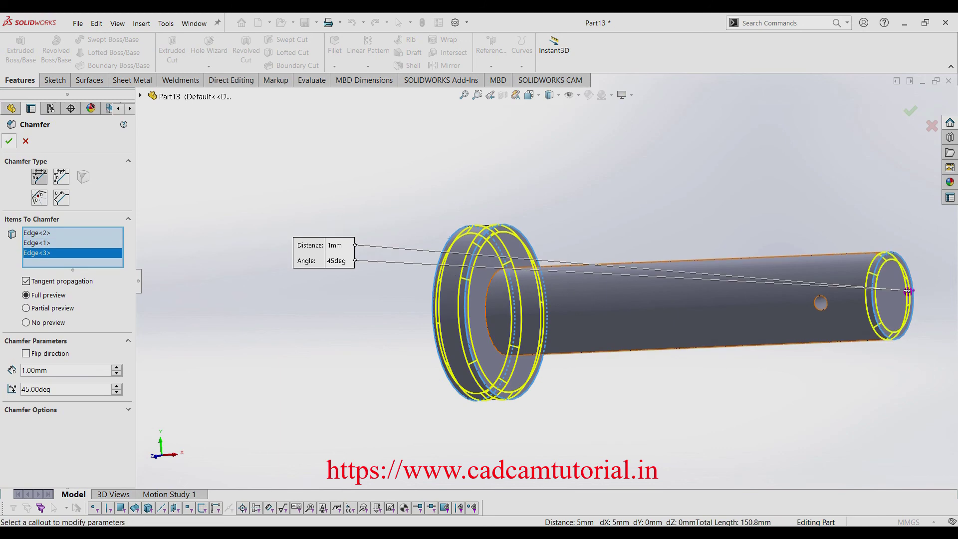
left_click(9, 140)
Fit the pin in view and save it as part file '4' in the CCT-VS-WA pdf folder
scroll(549, 260, "down", 3)
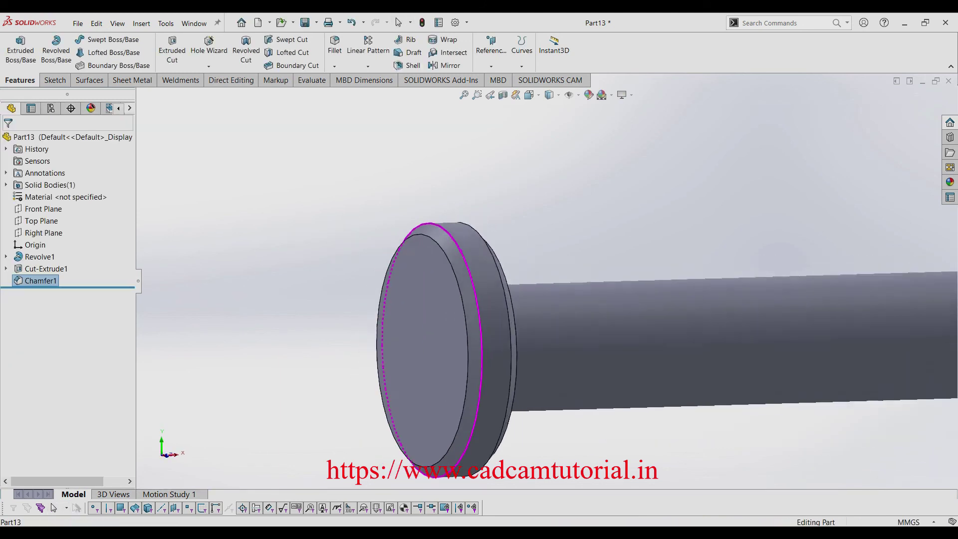
key("f")
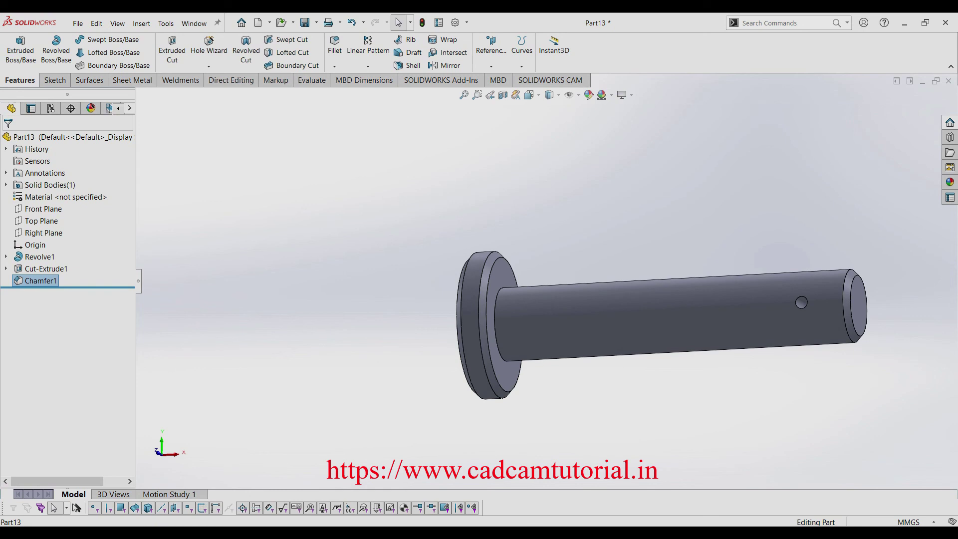
key("ctrl+s")
type("4")
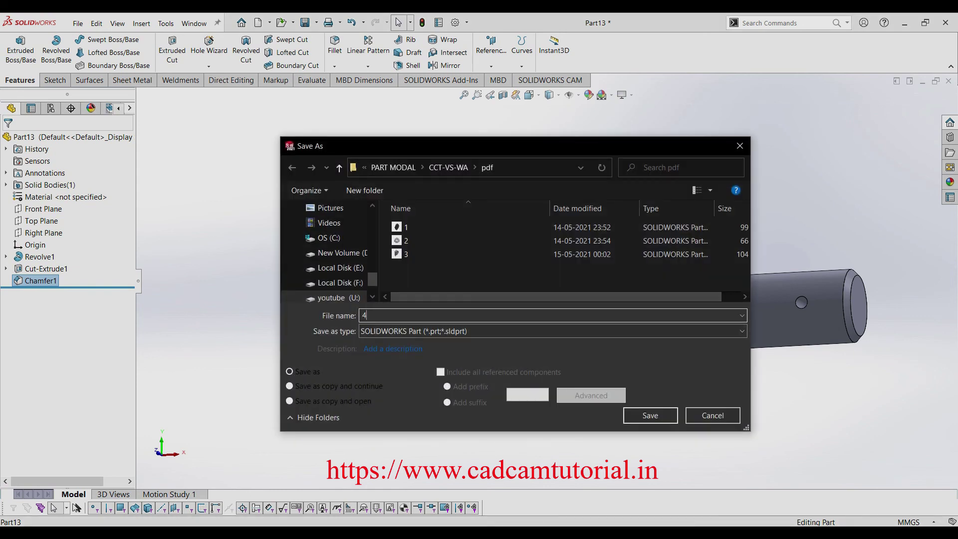
key("Return")
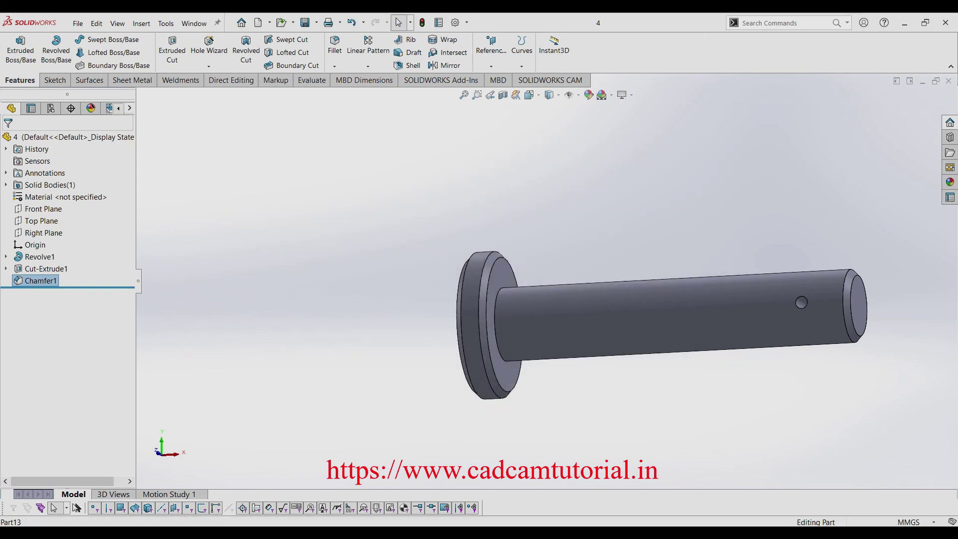